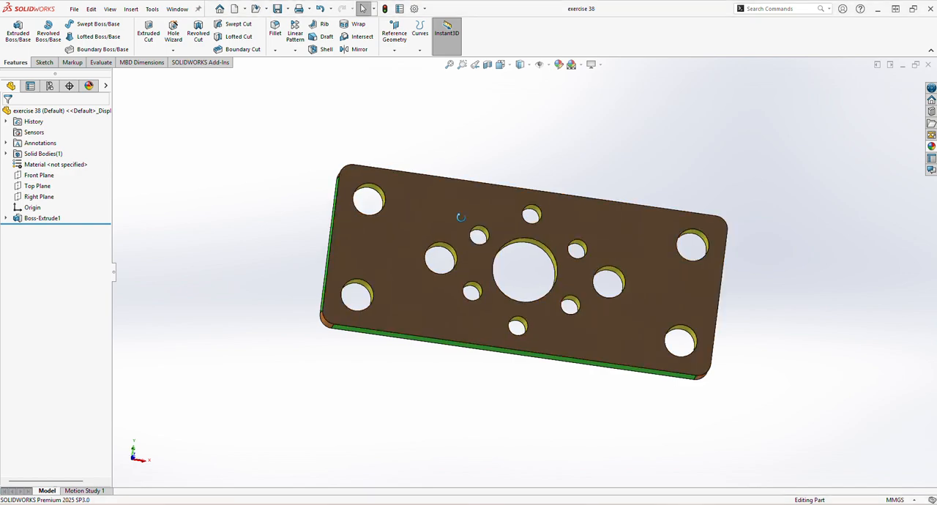
Close the open exercise 38 part and create a new part document
middle_click_drag(470, 216, 735, 227)
left_click(929, 64)
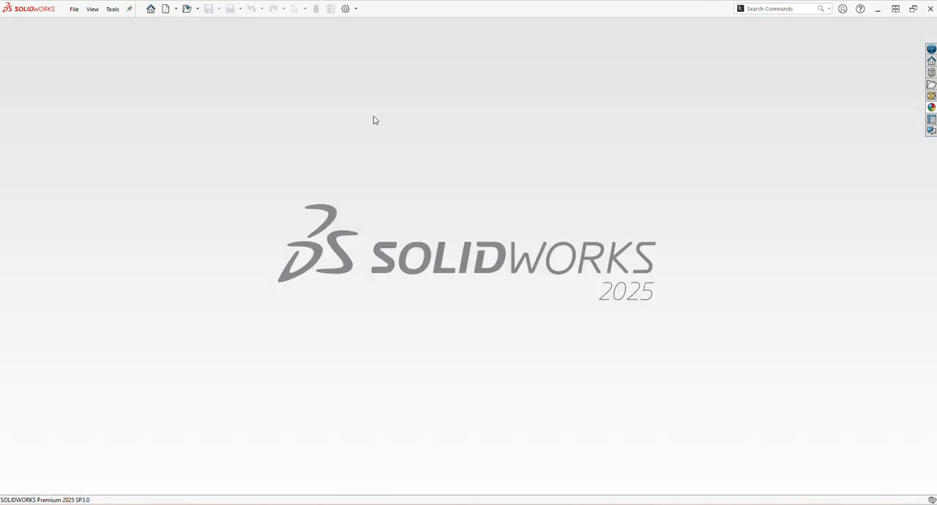
left_click(166, 9)
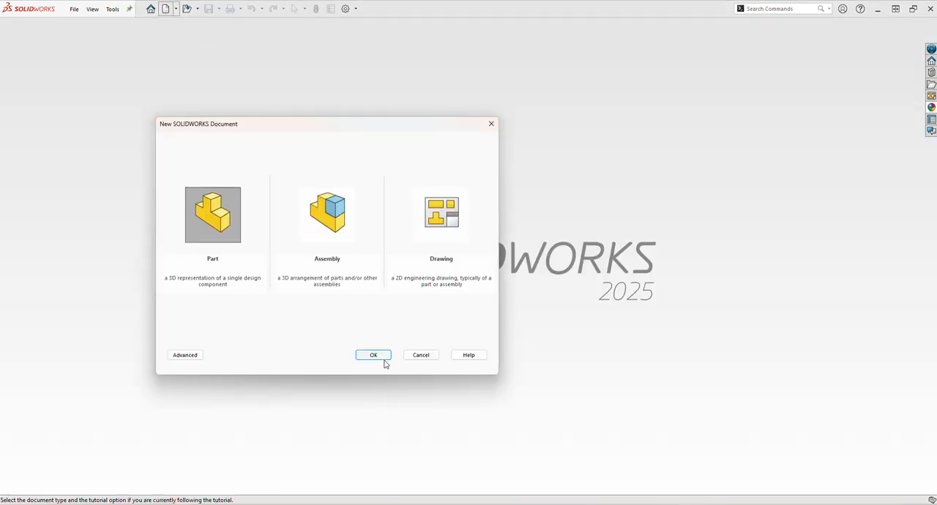
left_click(384, 358)
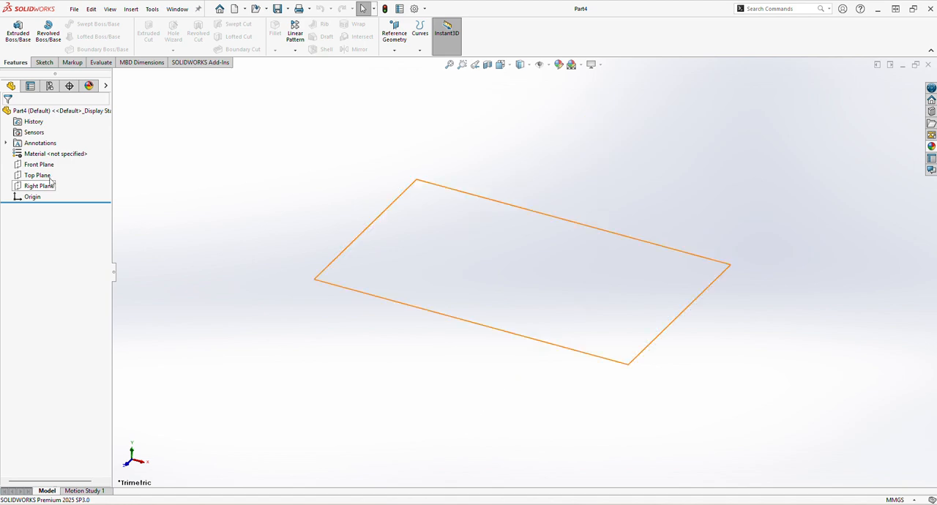
Start a sketch on the Front Plane and draw a center rectangle about 165 by 104 mm from the origin
left_click(54, 165)
left_click(60, 153)
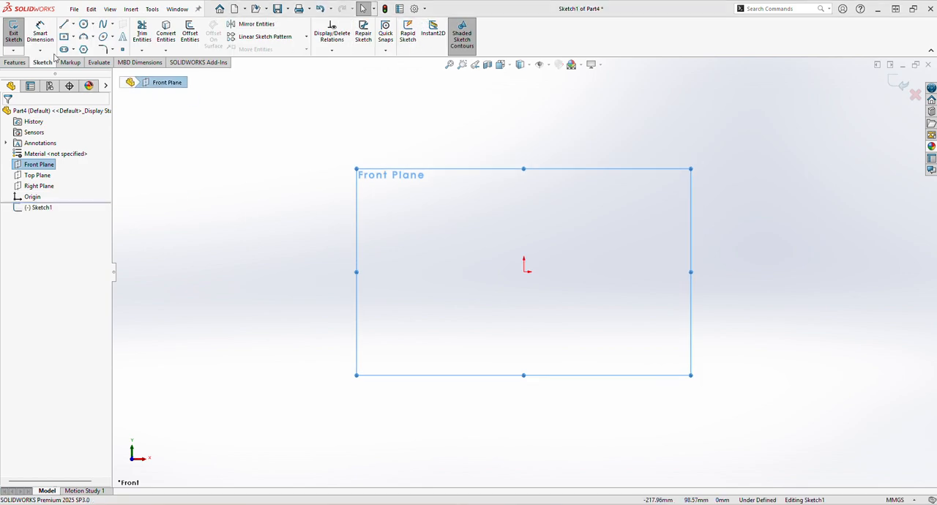
left_click(72, 39)
left_click(91, 58)
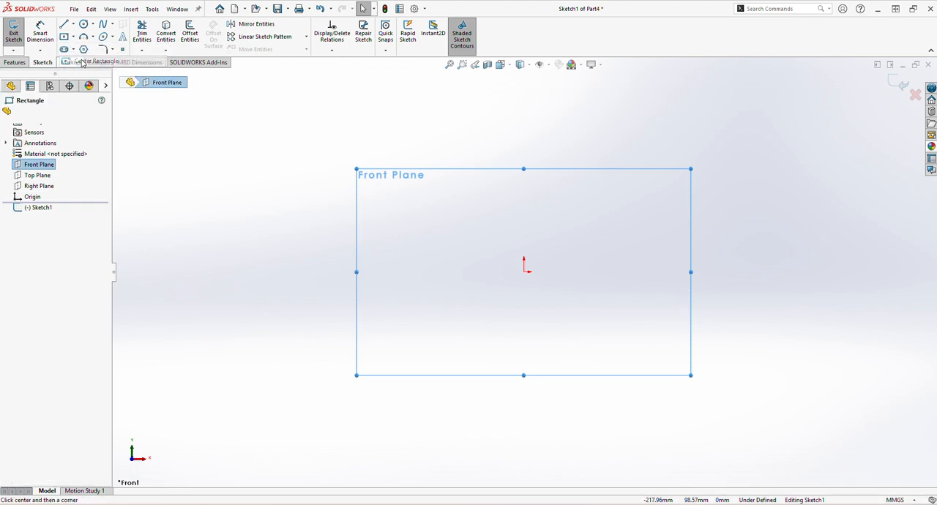
left_click(524, 271)
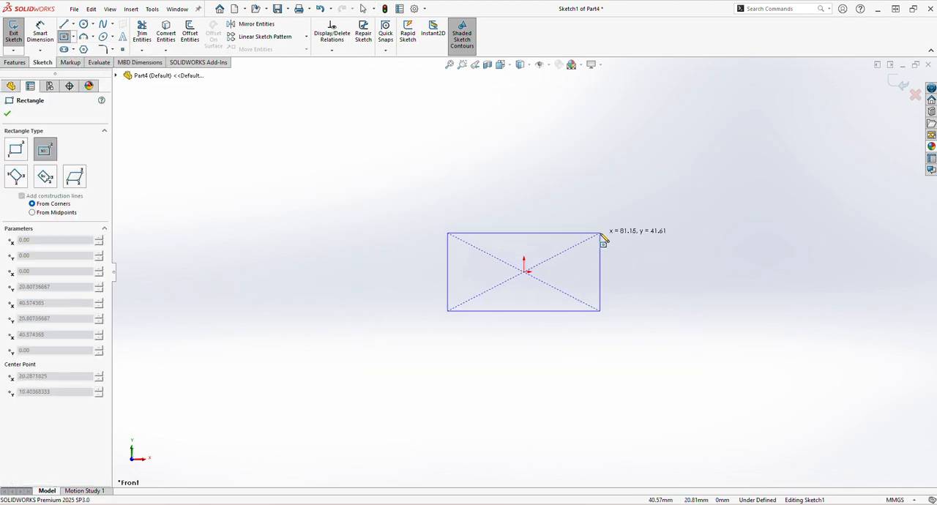
left_click(679, 176)
Dimension the rectangle to a height of 50 mm and a width of 120 mm
left_click(40, 33)
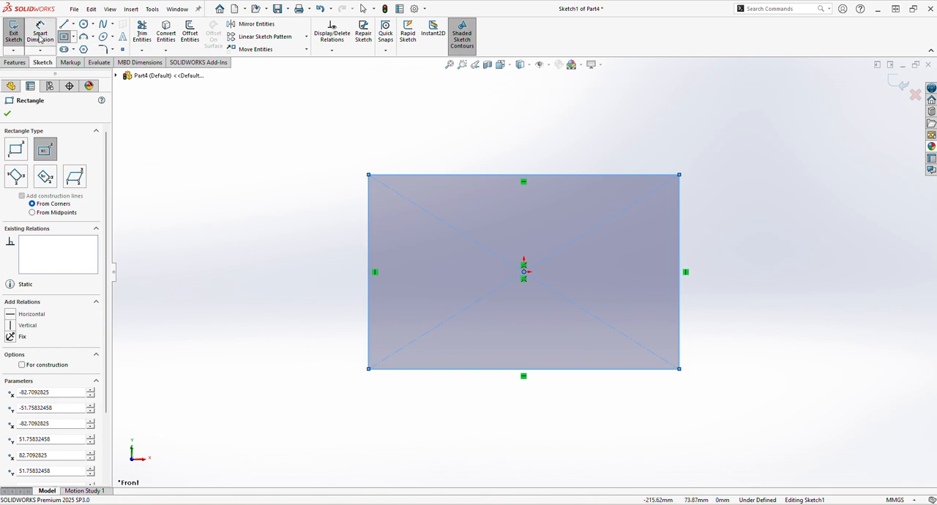
left_click(369, 256)
left_click(282, 252)
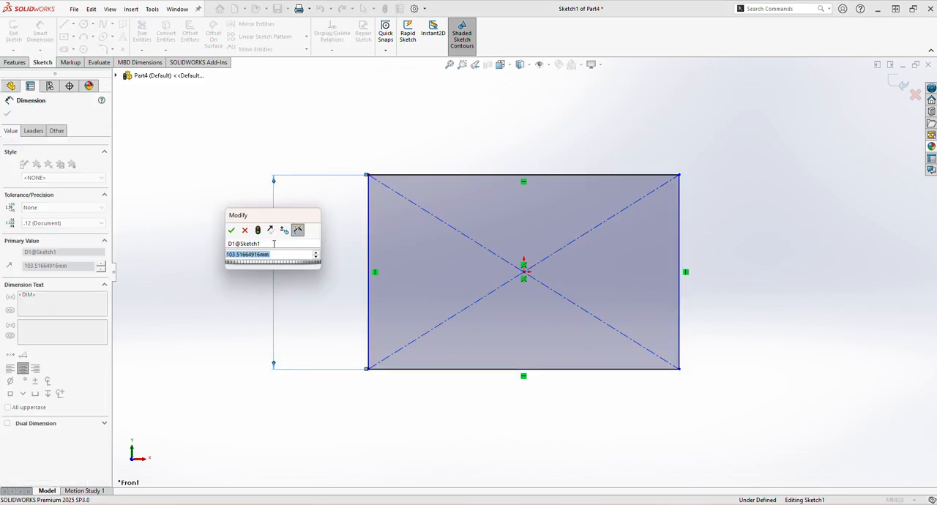
type("50")
key("Return")
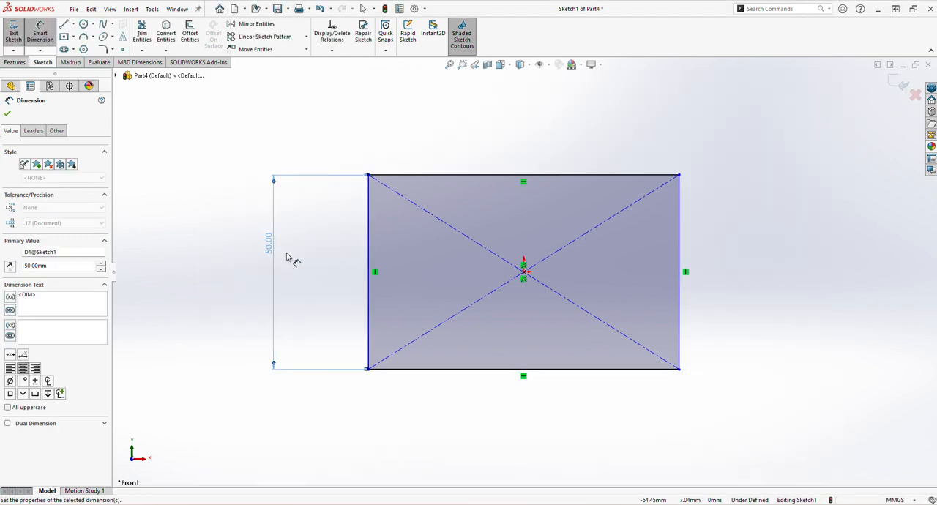
left_click(495, 370)
left_click(493, 403)
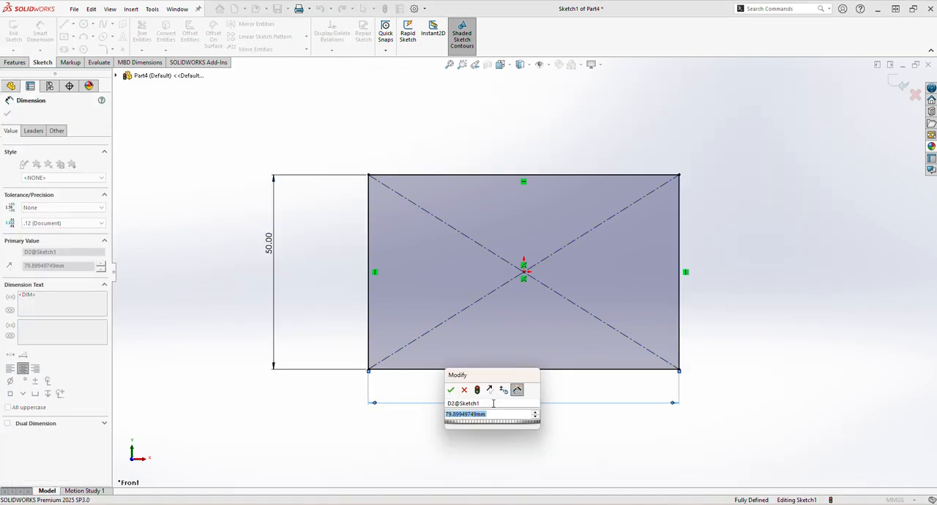
type("120")
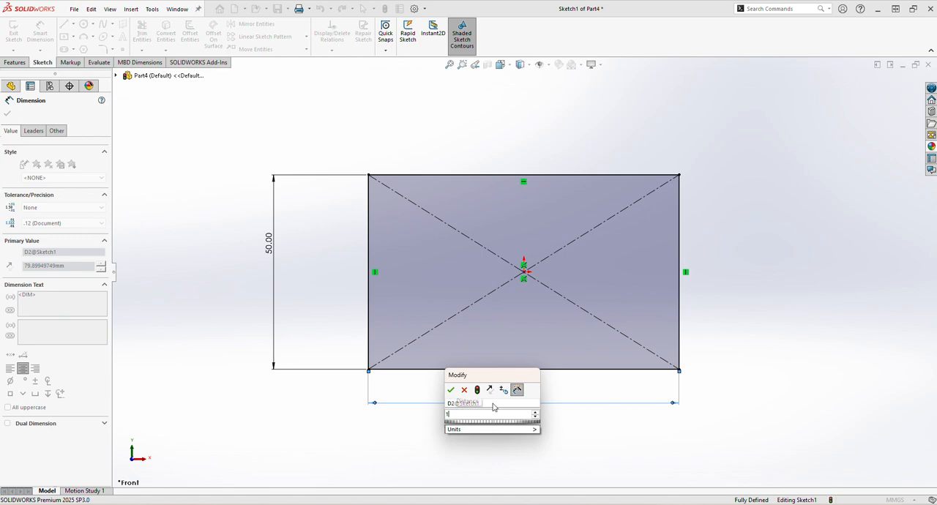
key("Return")
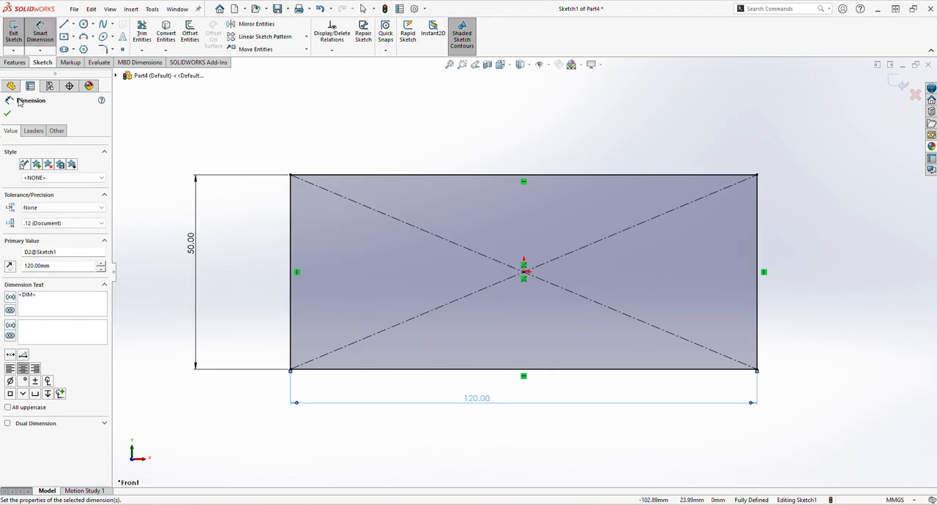
Draw a horizontal centerline across the full width of the rectangle, about 9 mm below its upper edge
left_click(72, 26)
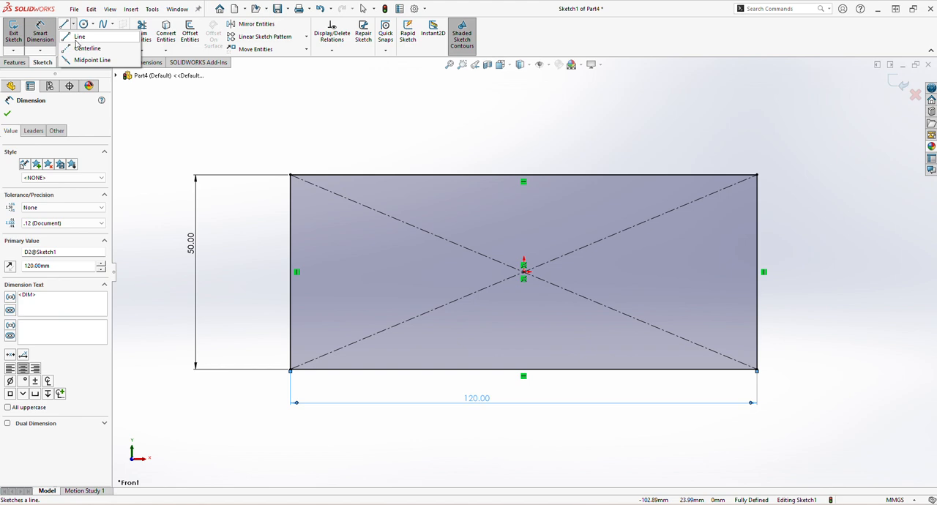
left_click(71, 49)
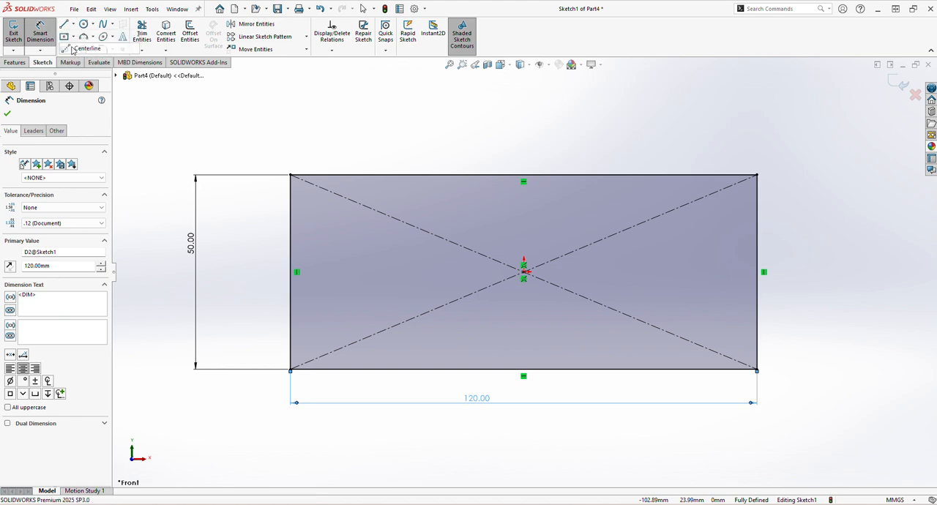
left_click(291, 211)
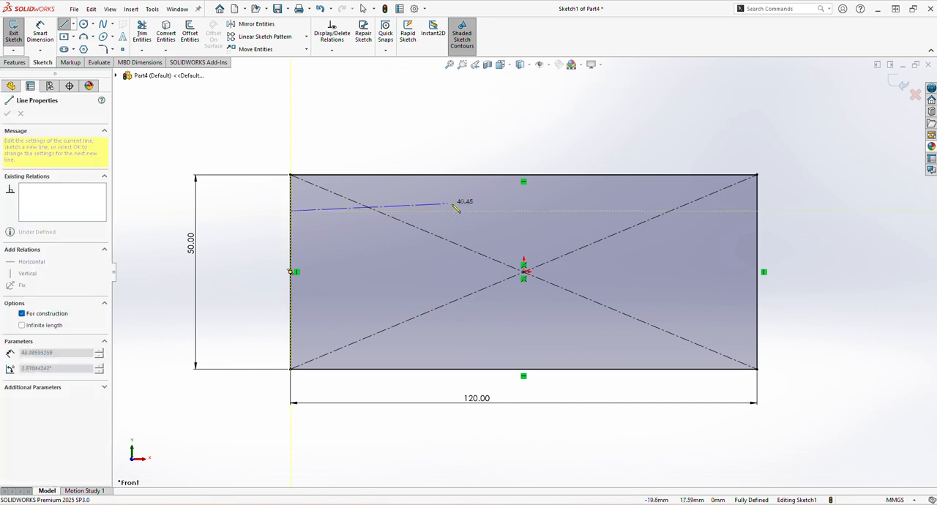
left_click(758, 212)
right_click(783, 234)
left_click(808, 242)
right_click_drag(811, 248, 772, 249)
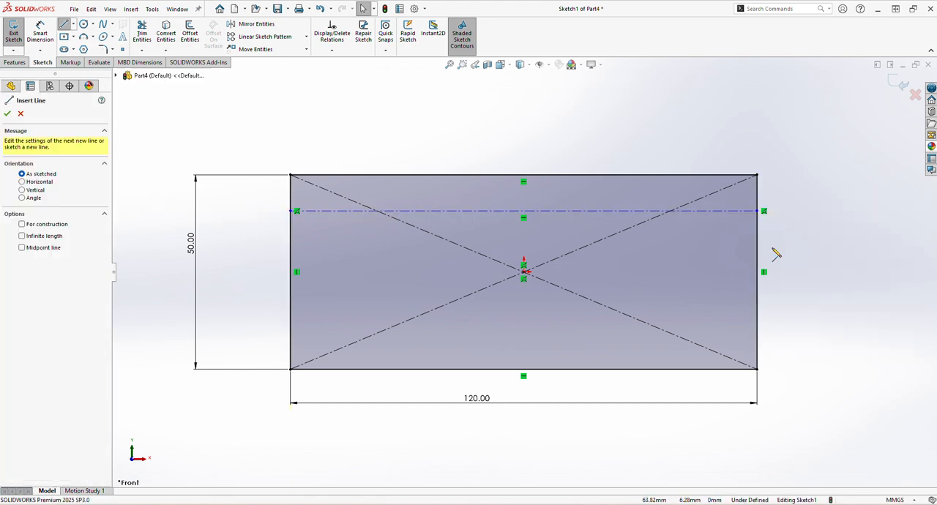
Draw a horizontal line across the full width of the rectangle, about 9 mm above its lower edge
left_click(291, 333)
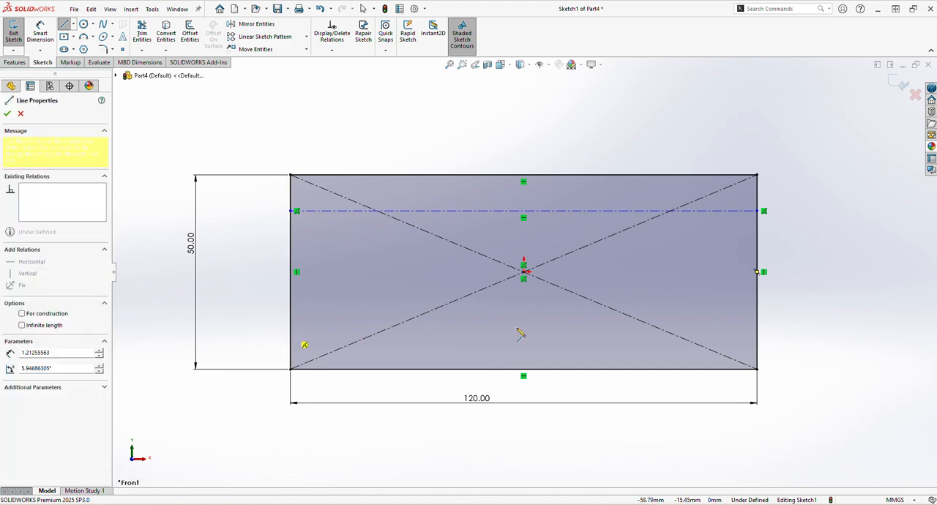
left_click(757, 333)
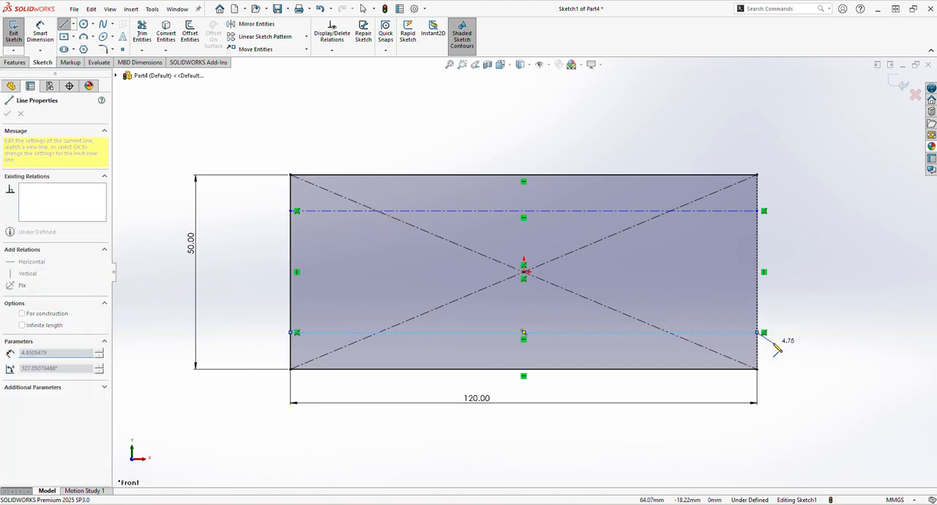
right_click(766, 294)
left_click(791, 306)
left_click(730, 191)
right_click_drag(729, 189, 693, 195)
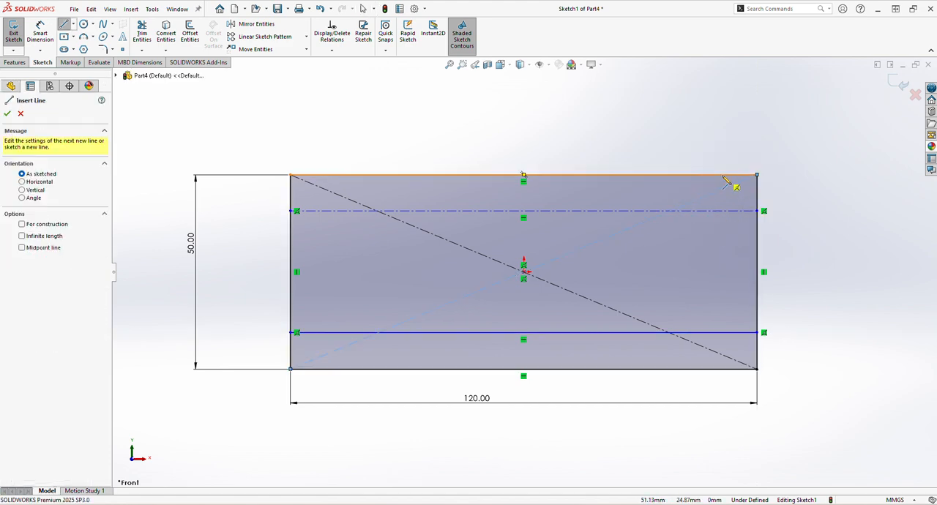
Draw two full-height vertical lines in the rectangle, about 10 mm from the right edge and about 9 mm from the left edge
left_click(719, 175)
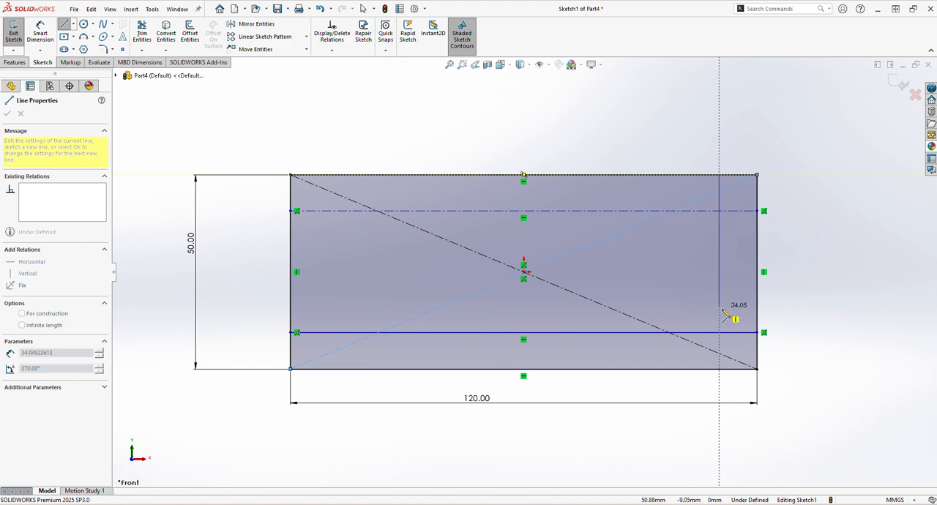
left_click(719, 369)
right_click(680, 384)
left_click(690, 393)
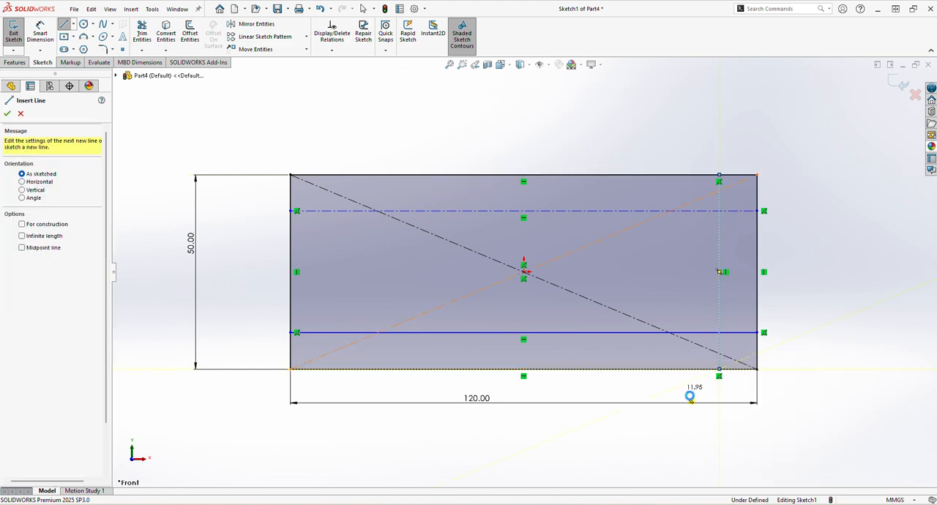
right_click_drag(642, 372, 533, 385)
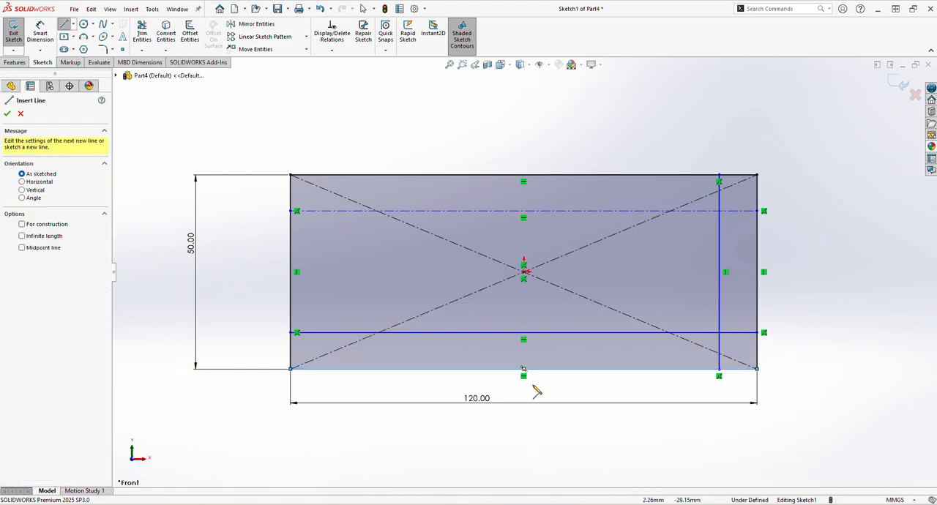
left_click(326, 176)
left_click(326, 370)
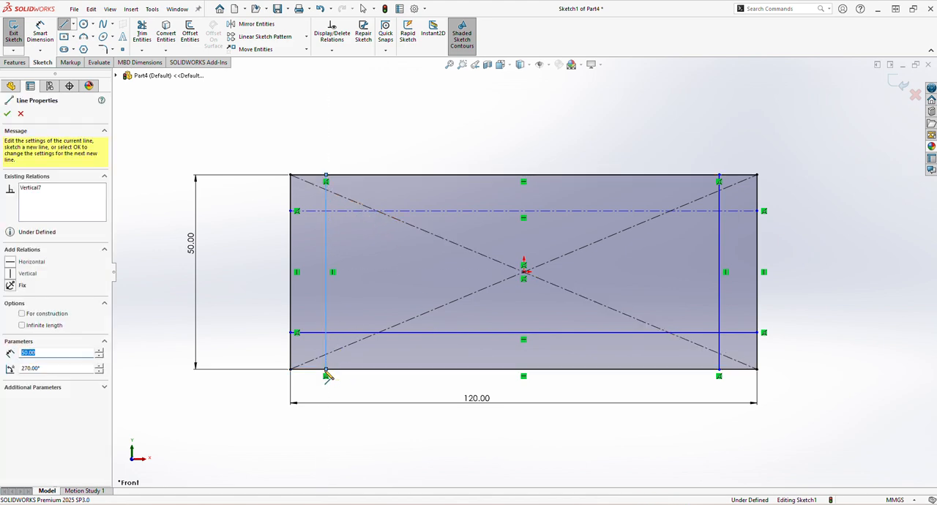
right_click(384, 372)
left_click(399, 389)
Convert the lower horizontal line and both inner vertical lines to construction geometry
left_click(400, 333)
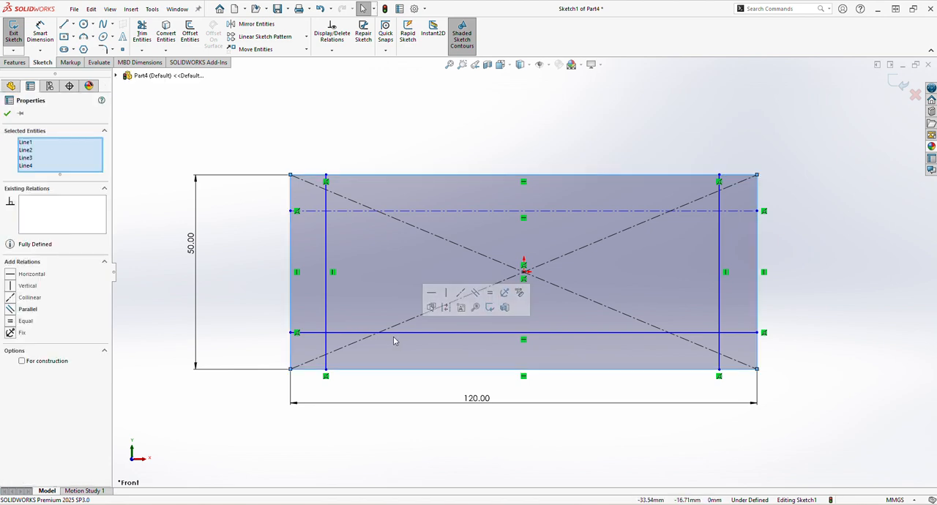
left_click(326, 315, "ctrl")
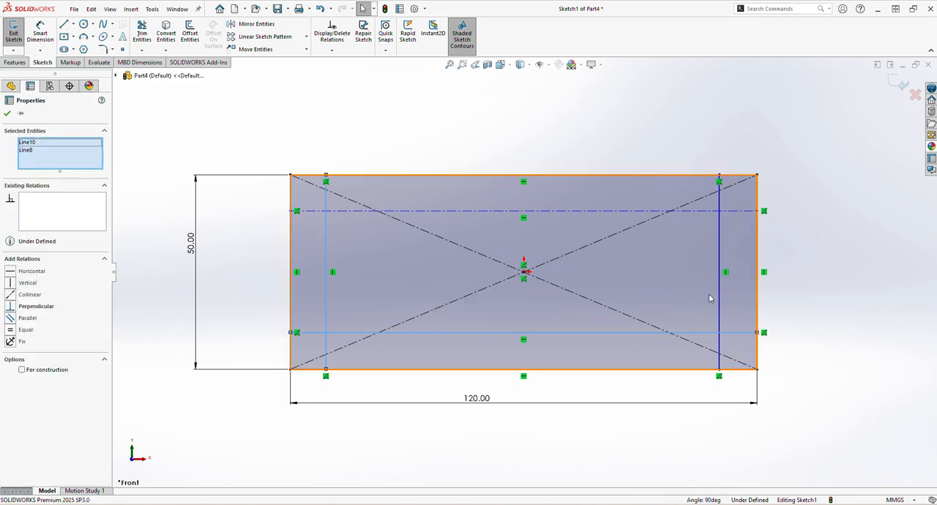
left_click(720, 307, "ctrl")
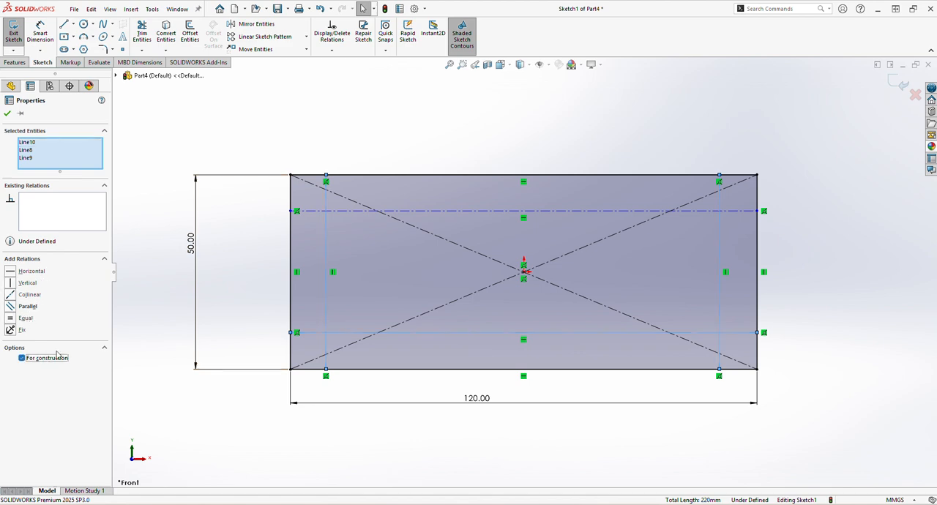
left_click(238, 300)
Dimension the upper horizontal construction line 10 mm from the rectangle's top edge
left_click(50, 34)
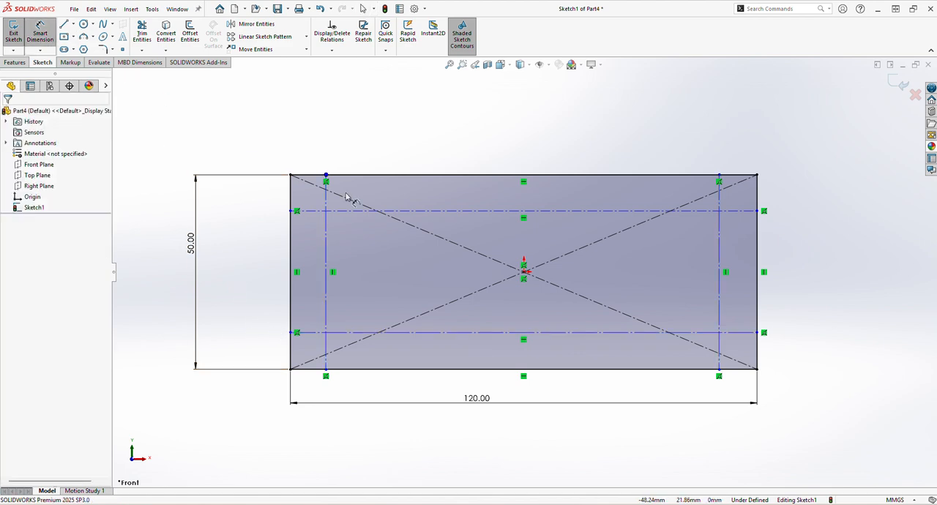
left_click(337, 211)
left_click(310, 176)
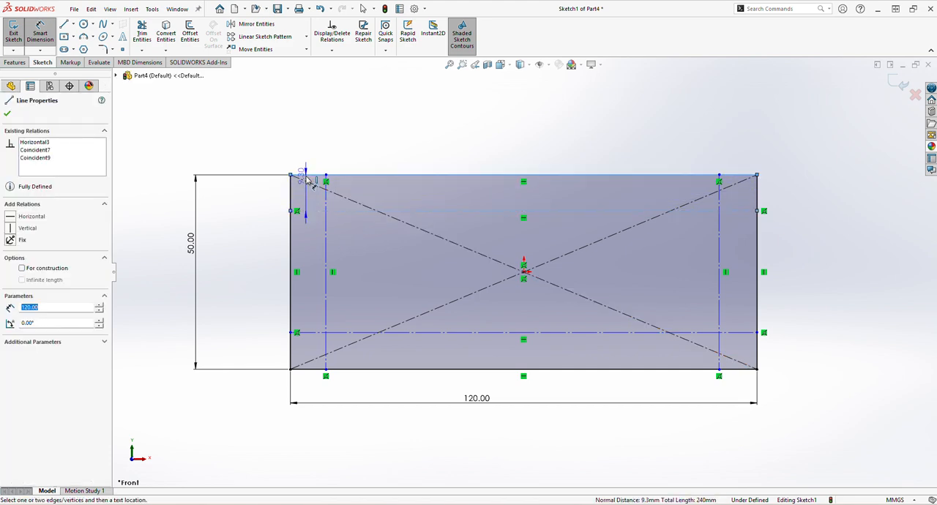
left_click(225, 202)
type("10")
key("Return")
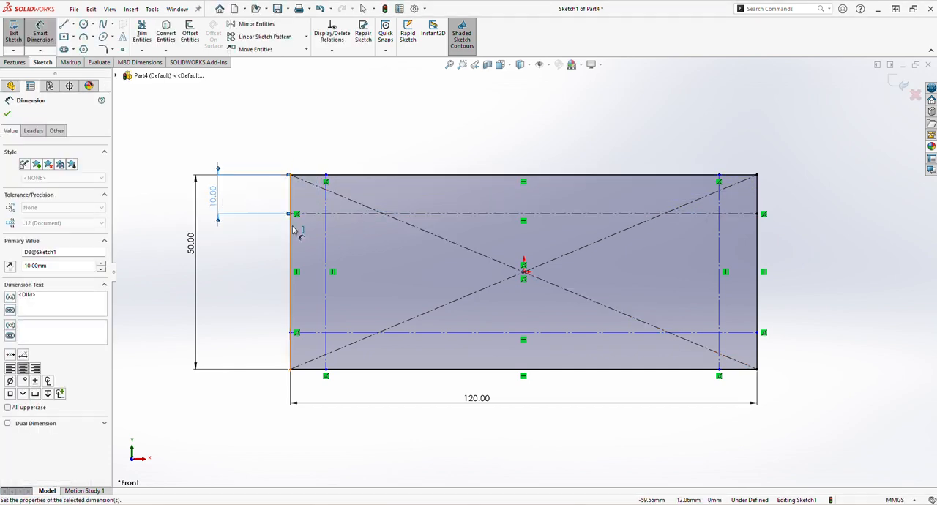
Dimension the left vertical construction line 10 mm from the rectangle's left edge
left_click(326, 259)
left_click(291, 266)
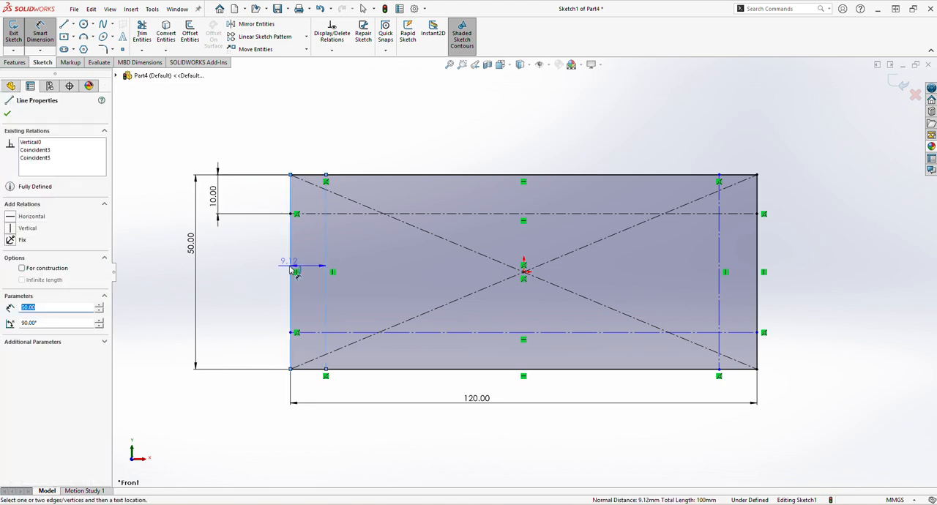
left_click(288, 118)
type("10")
key("Return")
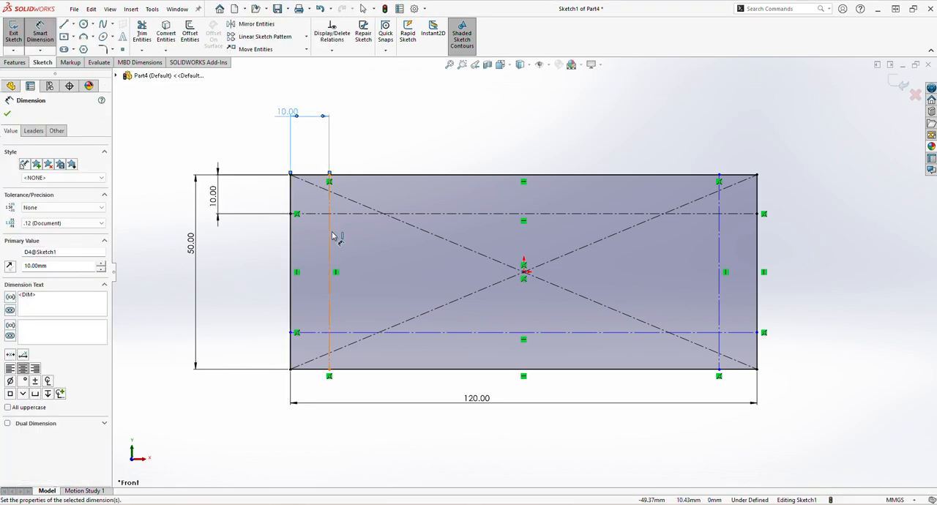
Dimension the lower horizontal construction line 10 mm from the rectangle's bottom edge
left_click(356, 334)
left_click(366, 368)
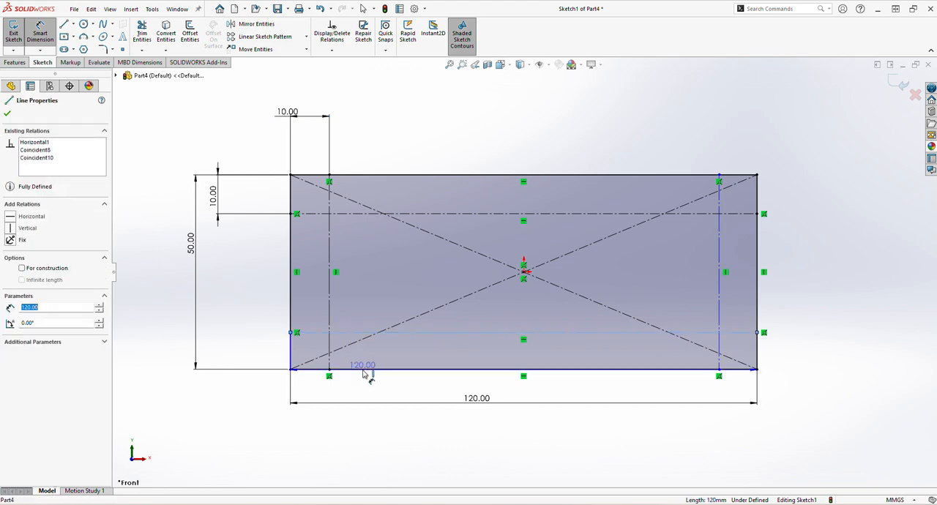
left_click(257, 358)
type("10")
key("Return")
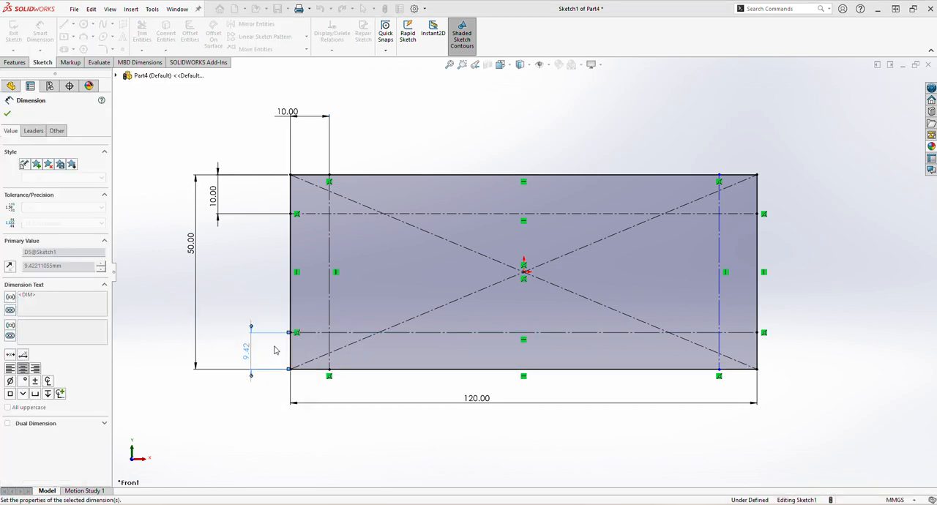
Dimension the right vertical construction line 10 mm from the rectangle's right edge
left_click(720, 296)
left_click(758, 292)
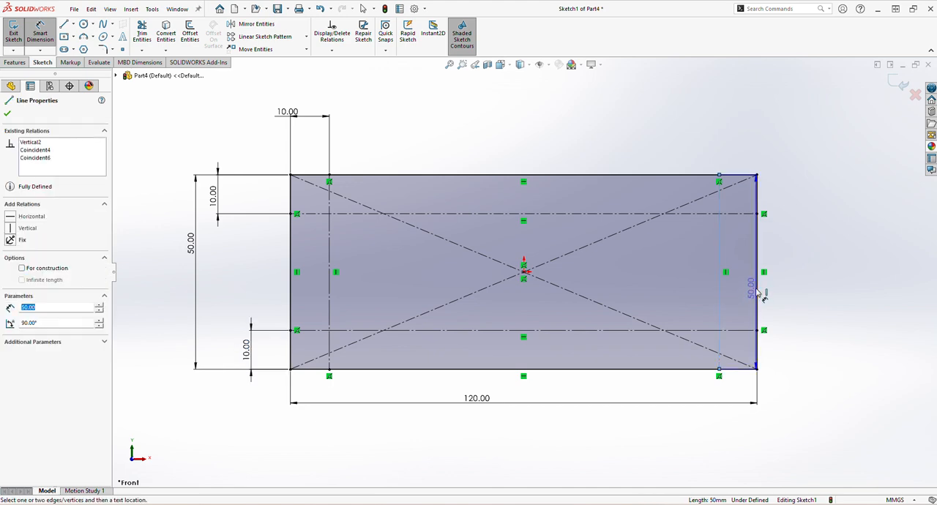
left_click(745, 418)
type("10")
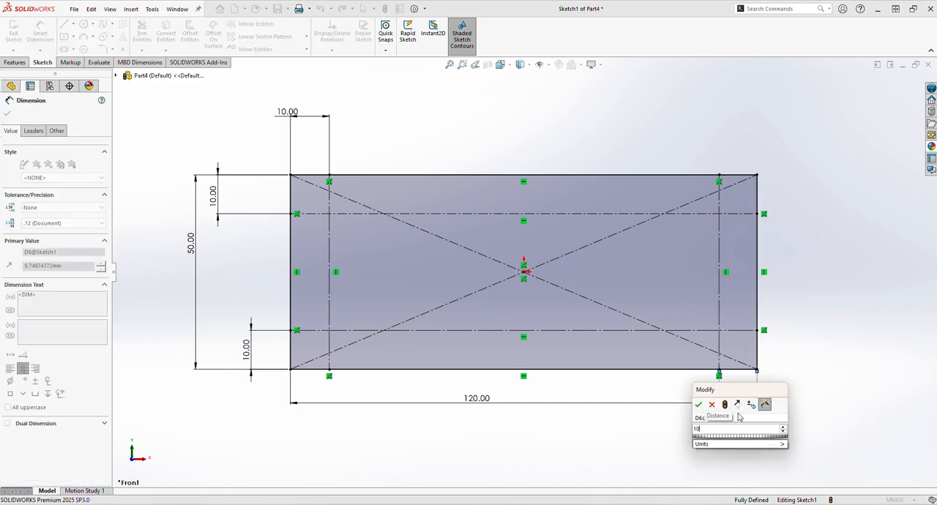
key("Return")
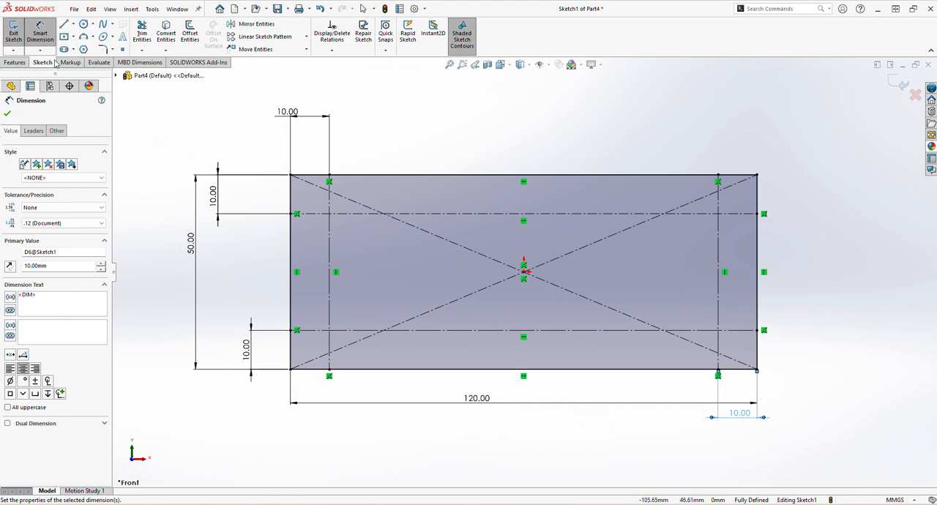
Sketch four circles, about 4.4 to 5.4 mm in radius, centred on the four intersections of the inner construction lines
left_click(93, 25)
left_click(97, 36)
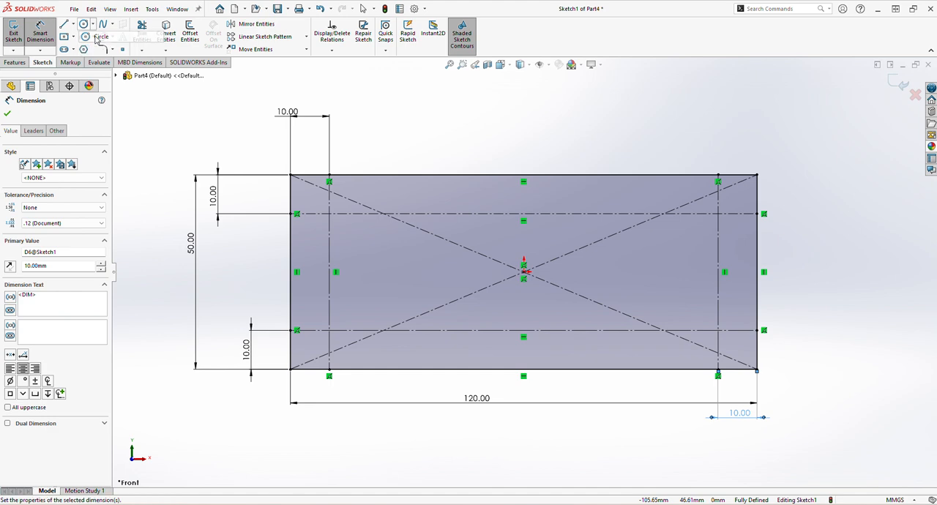
left_click(328, 214)
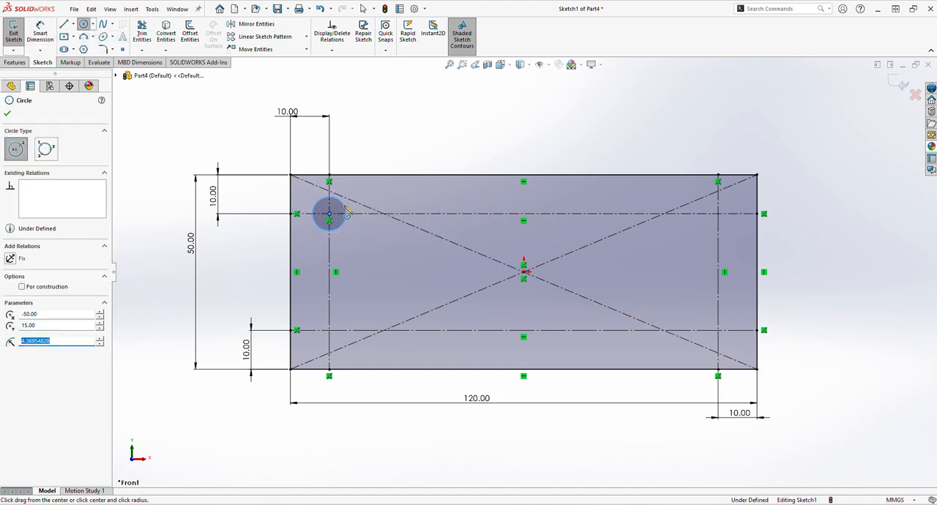
left_click(329, 330)
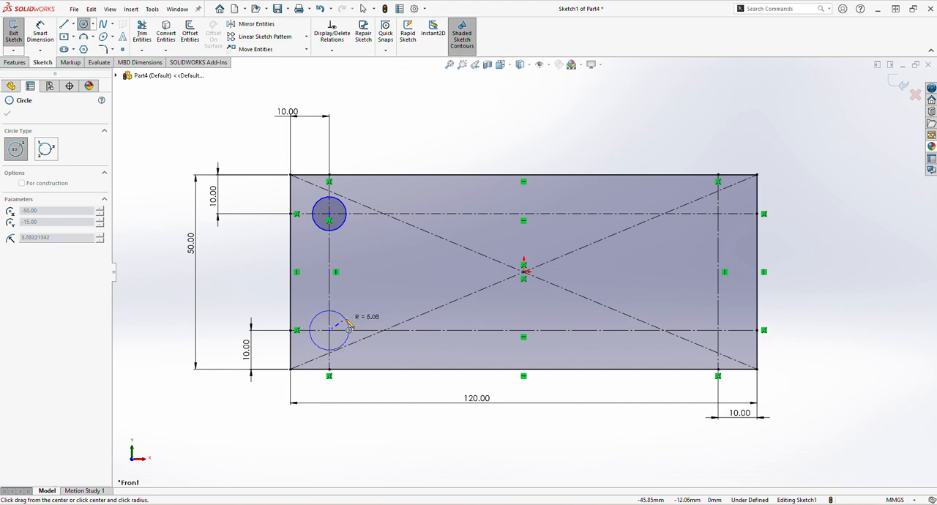
left_click(349, 330)
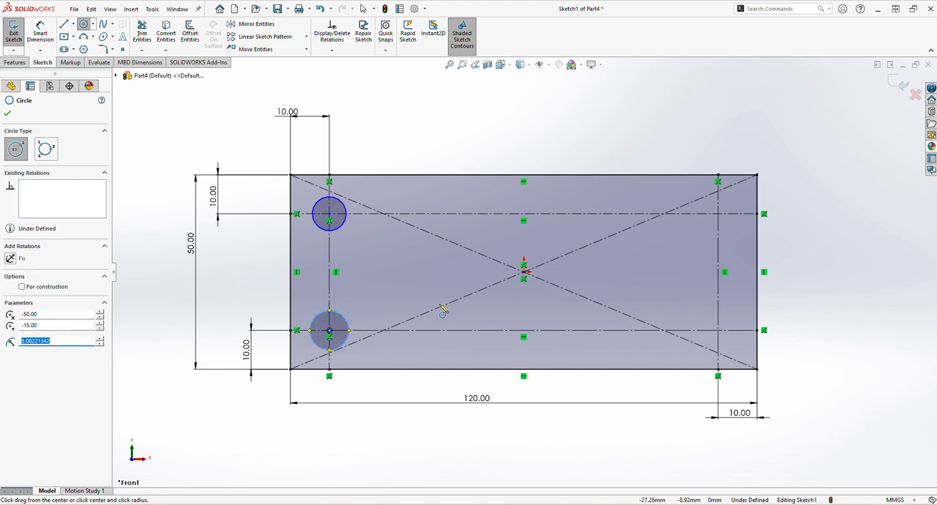
left_click(718, 333)
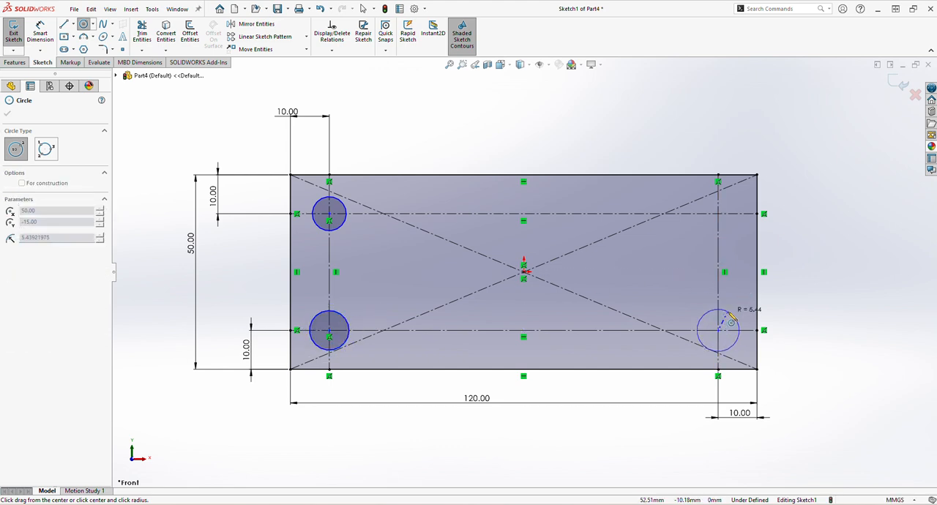
left_click(719, 214)
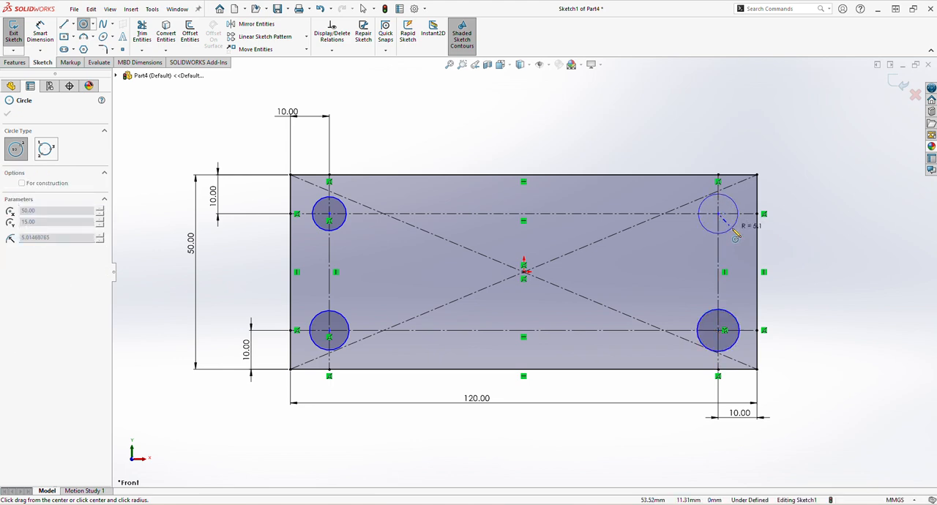
left_click(734, 231)
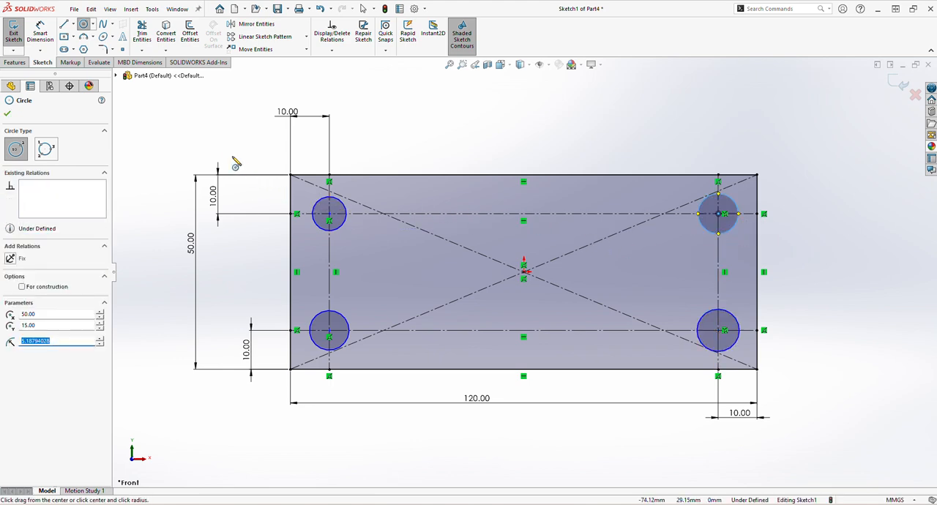
Dimension the upper-left and lower-left circles to a diameter of 10 mm each
left_click(40, 33)
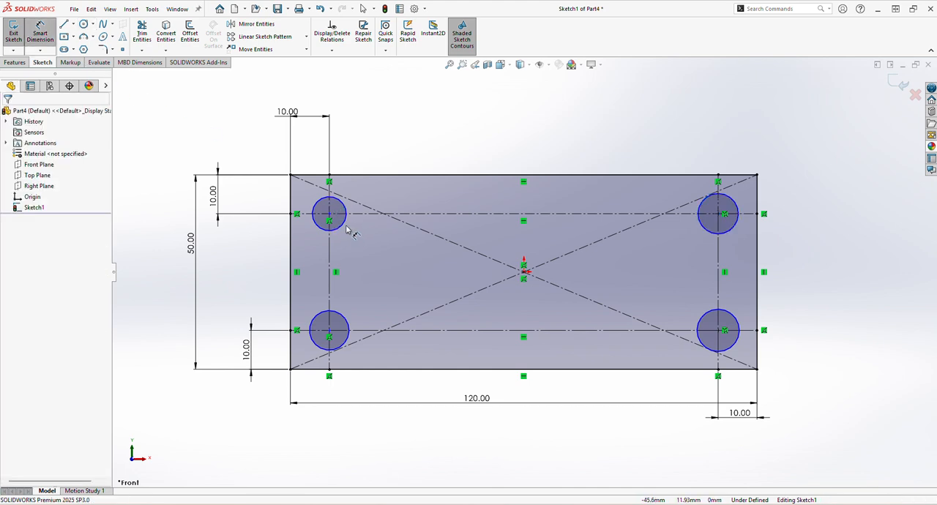
left_click(344, 229)
left_click(404, 146)
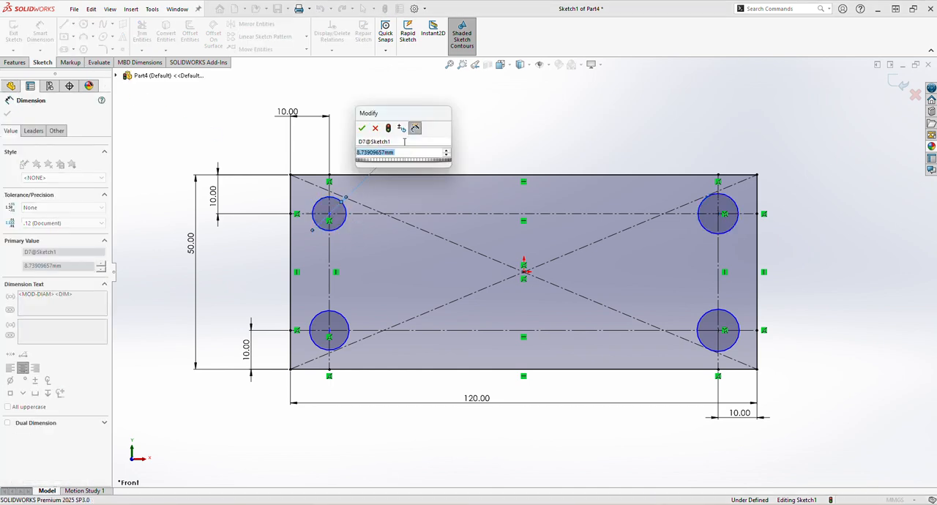
type("10")
key("Return")
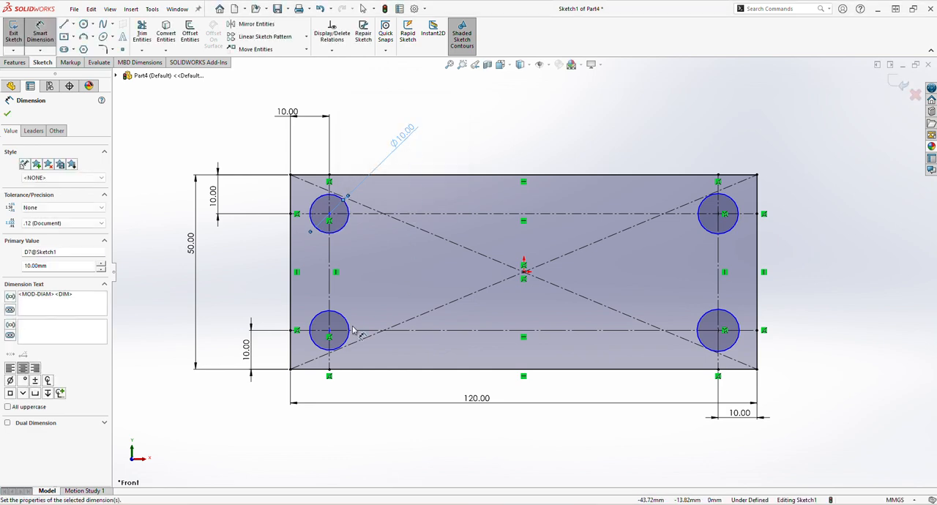
left_click(350, 329)
left_click(384, 294)
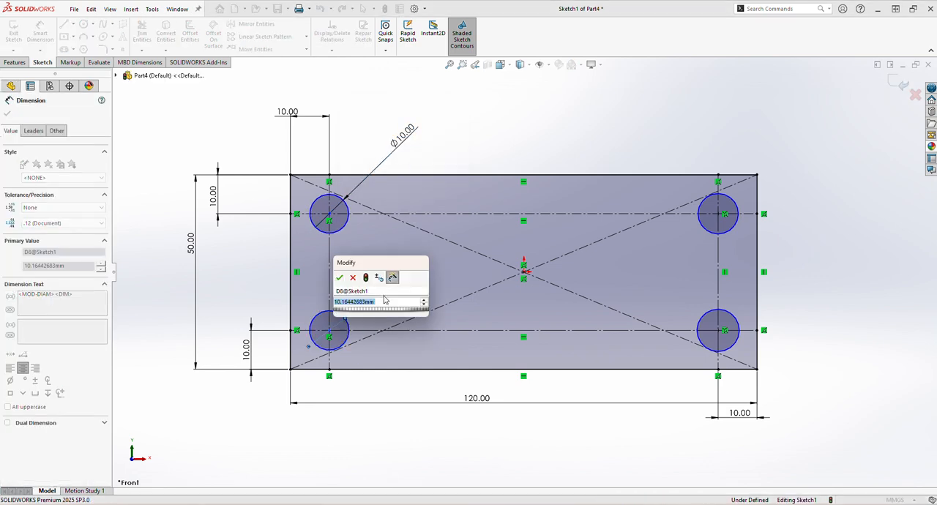
type("10")
key("Return")
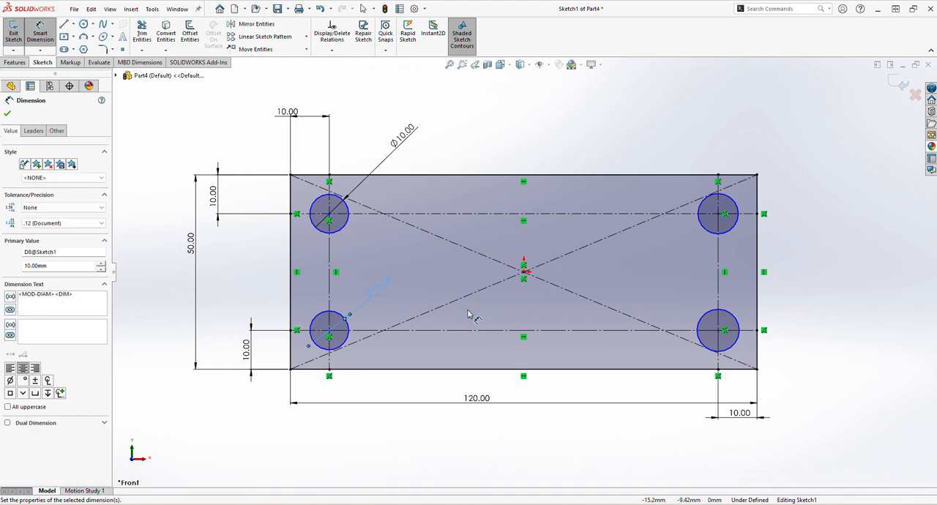
Dimension the lower-right and upper-right circles to a diameter of 10 mm each
left_click(708, 317)
left_click(695, 313)
type("1")
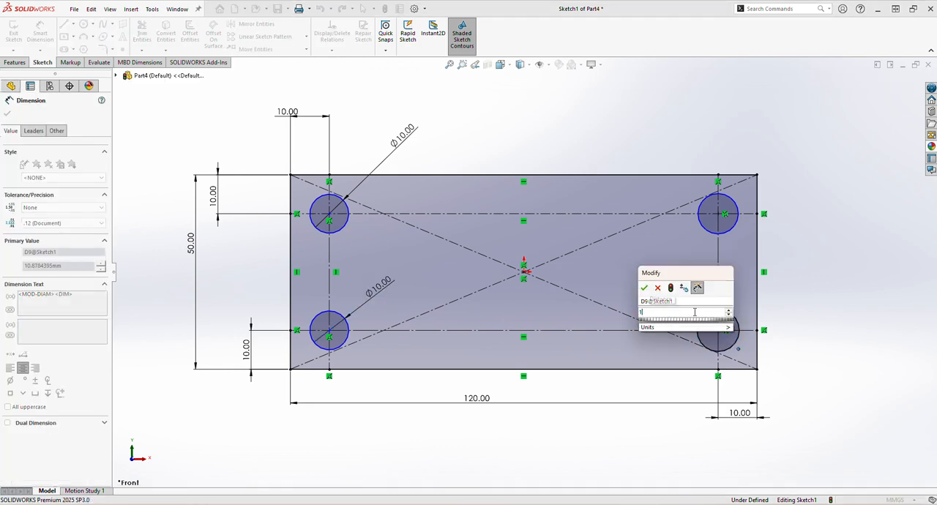
type("0")
key("Return")
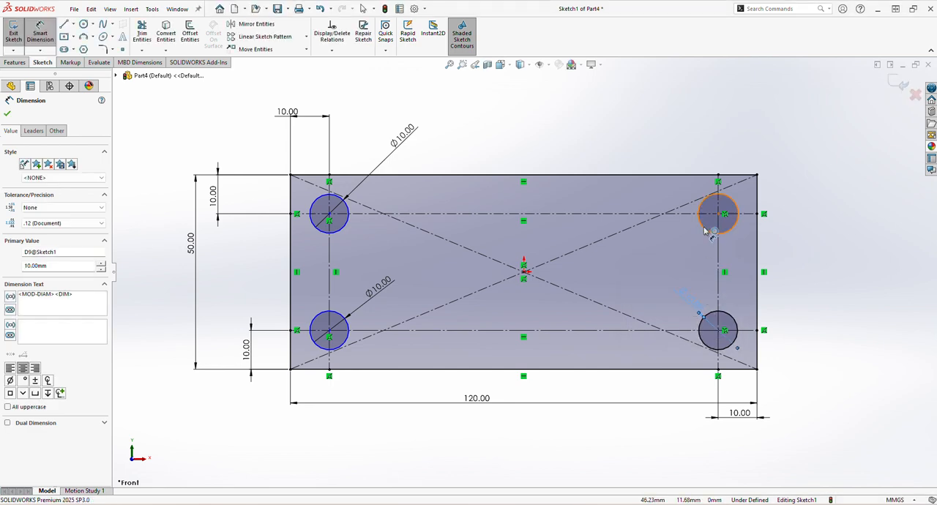
left_click(705, 232)
left_click(668, 254)
type("10")
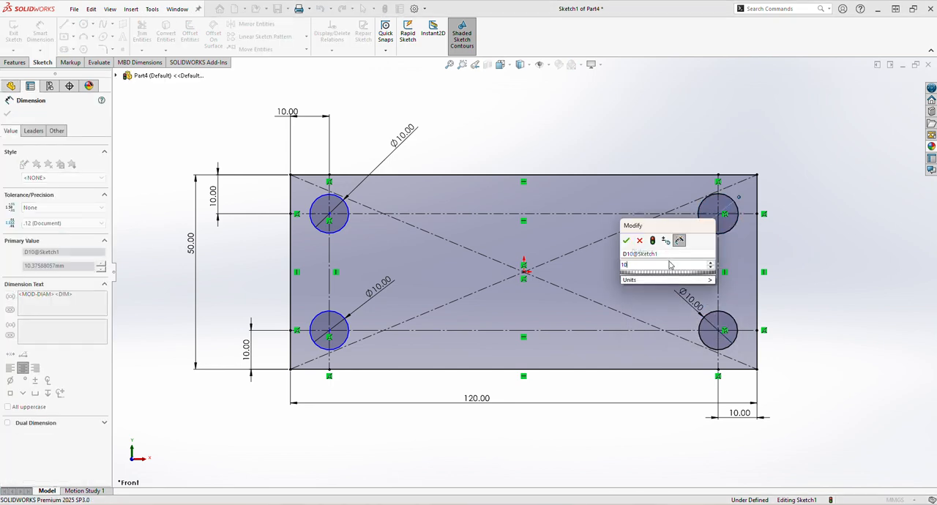
key("Return")
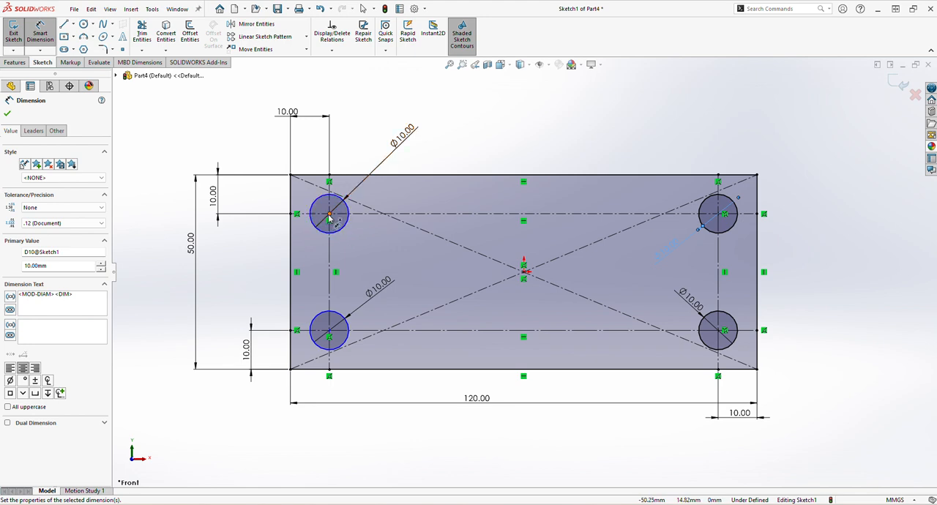
Dimension the centres of the upper-left and lower-left circles 10 mm from the rectangle's left edge
left_click(330, 215)
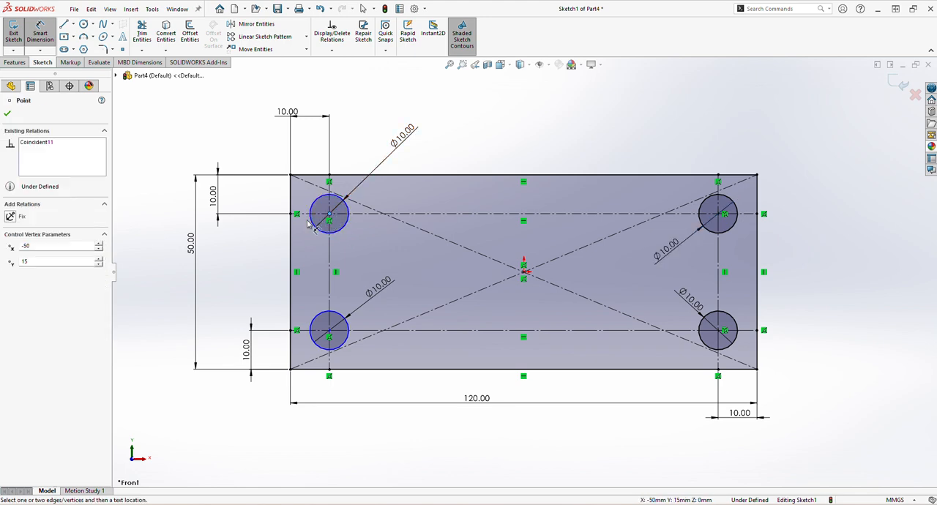
left_click(292, 232)
left_click(299, 259)
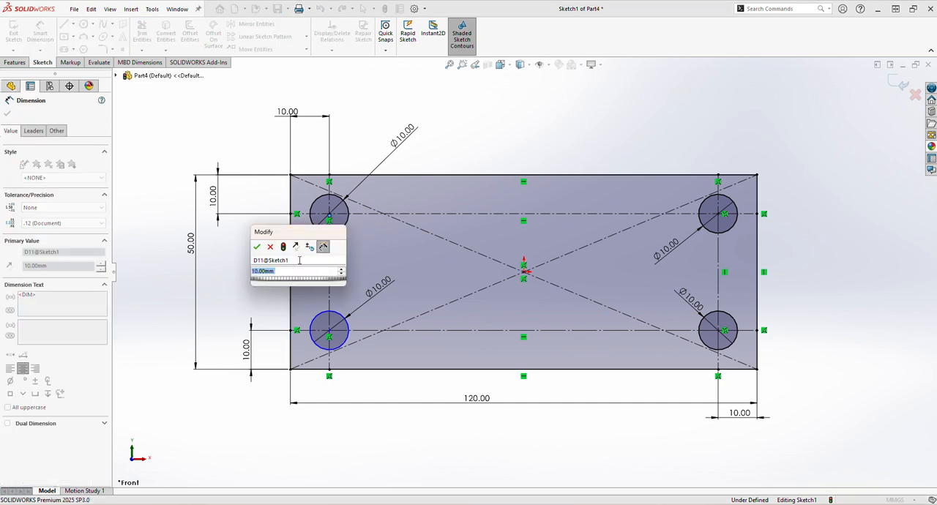
left_click(257, 248)
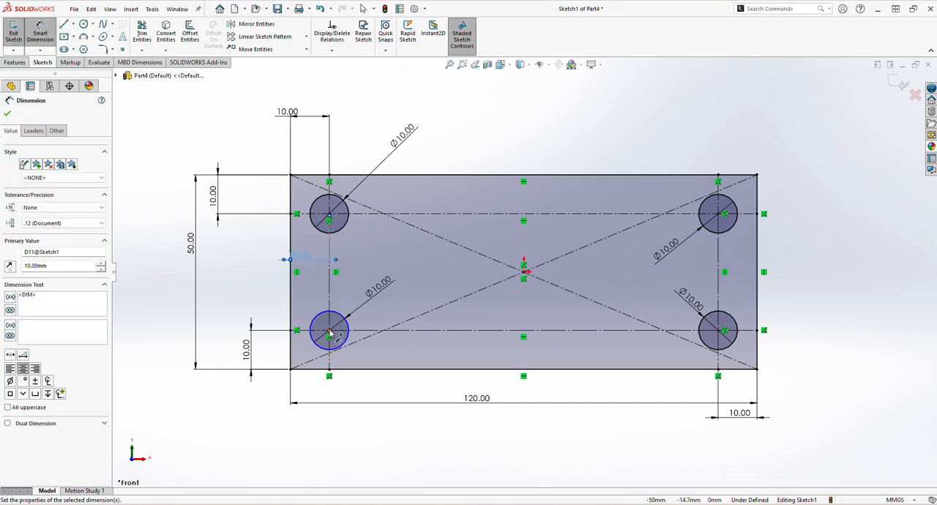
left_click(330, 331)
left_click(291, 345)
left_click(305, 354)
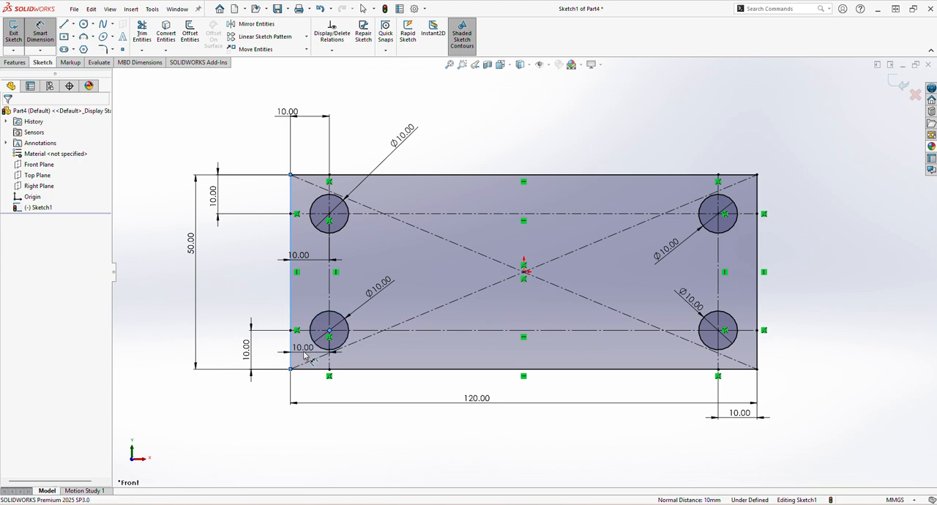
left_click(305, 356)
left_click(263, 340)
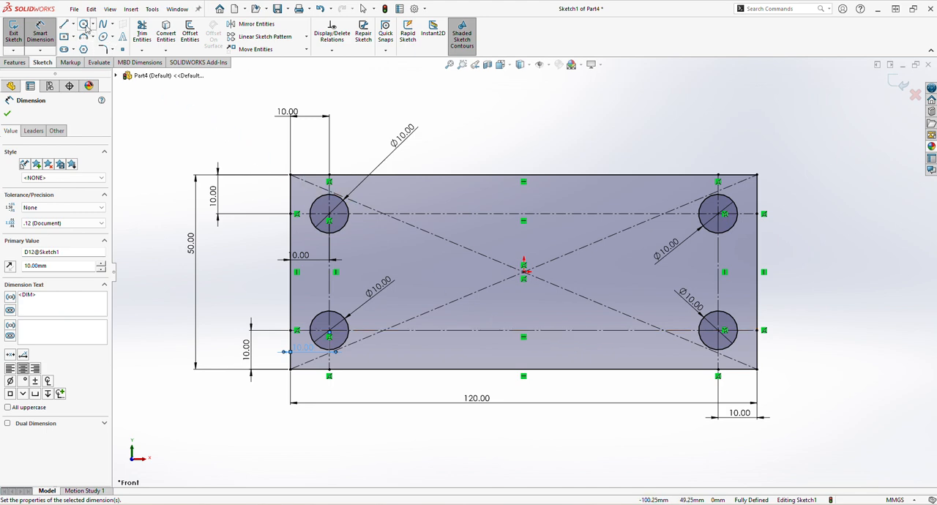
Sketch a circle about 34 mm in diameter centred on the origin
left_click(92, 25)
left_click(102, 36)
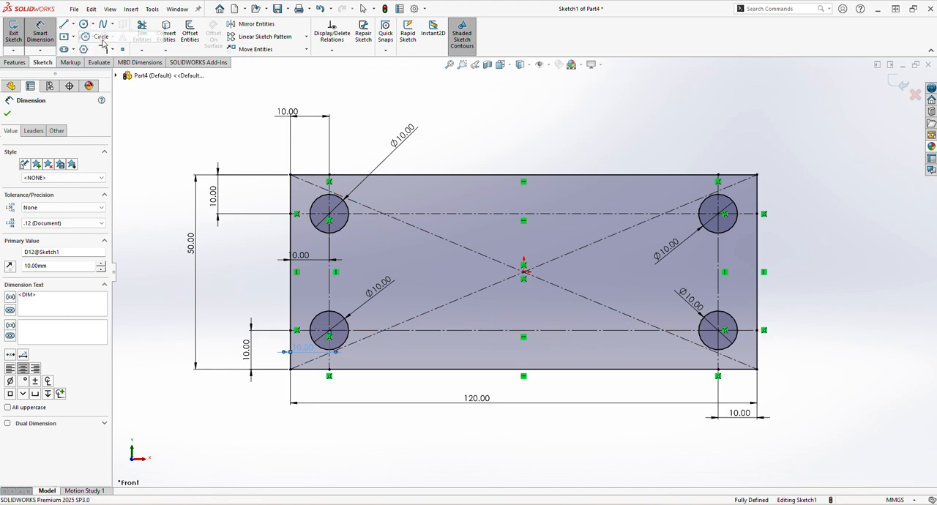
left_click(525, 273)
left_click(523, 207)
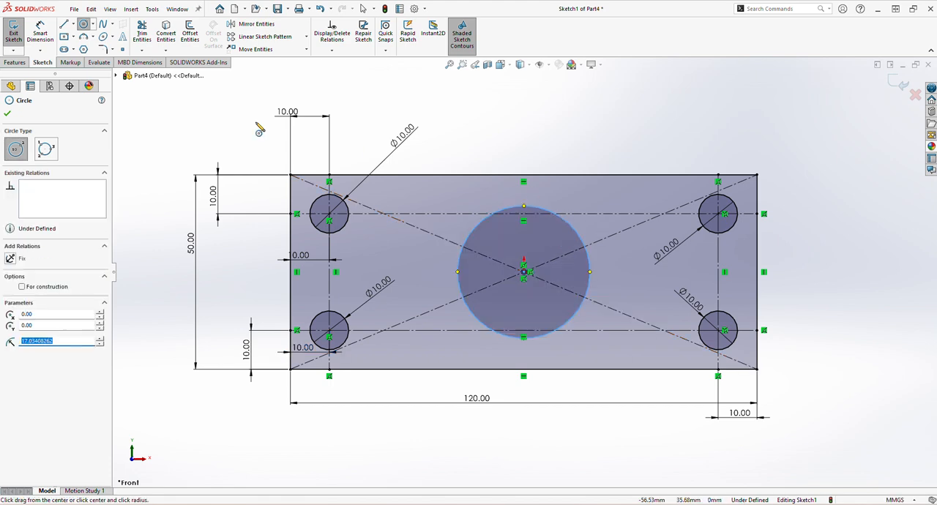
Dimension the central circle to a diameter of 35 mm
left_click(48, 39)
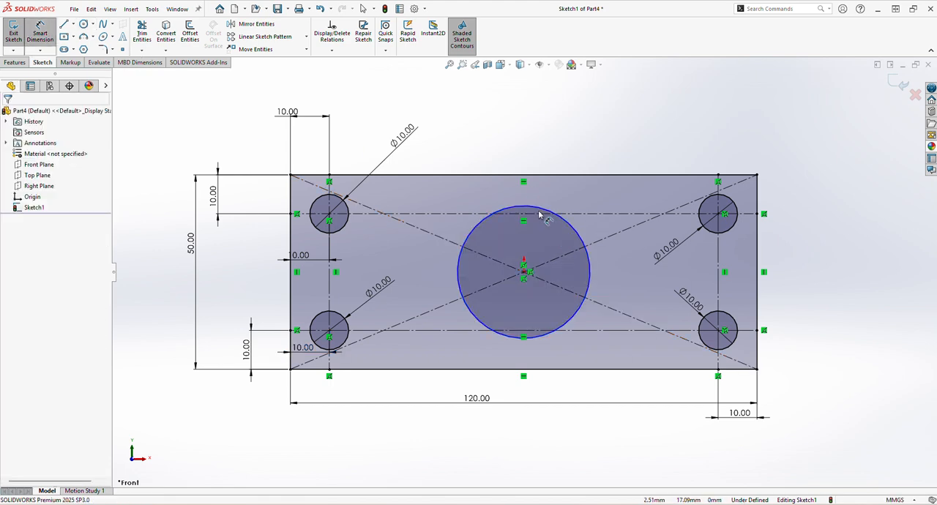
left_click(478, 232)
left_click(475, 129)
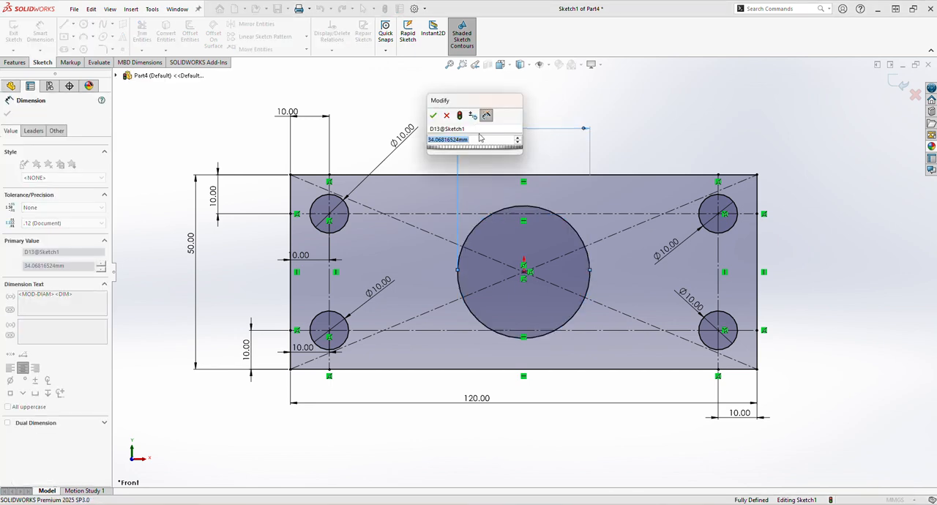
type("35")
key("Return")
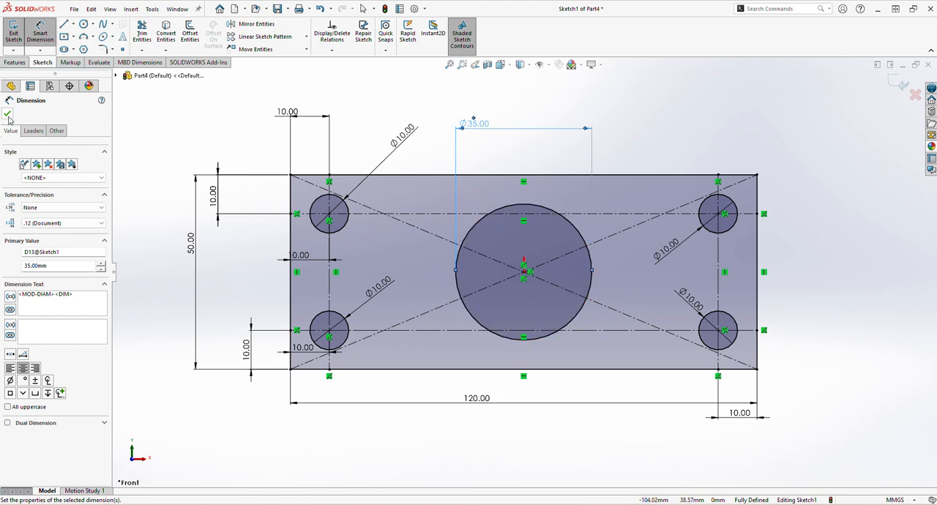
left_click(7, 114)
Convert the central 35 mm circle to construction geometry
left_click(477, 224)
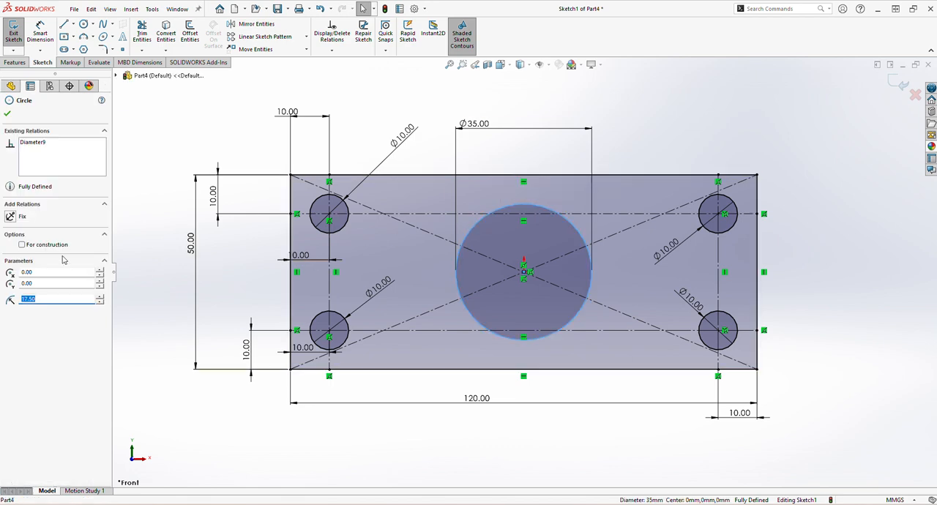
left_click(22, 244)
left_click(418, 149)
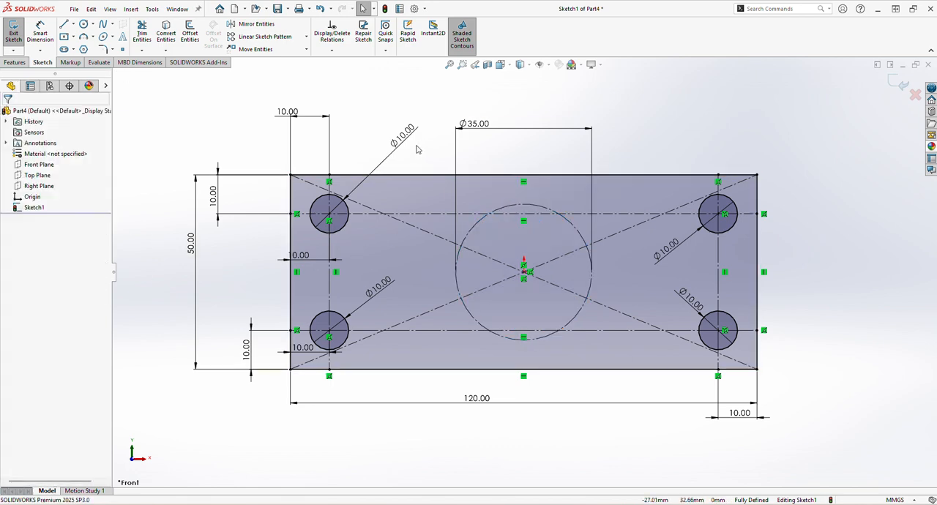
Sketch a circle about 4 mm in radius centred on the topmost point of the central construction circle
left_click(83, 25)
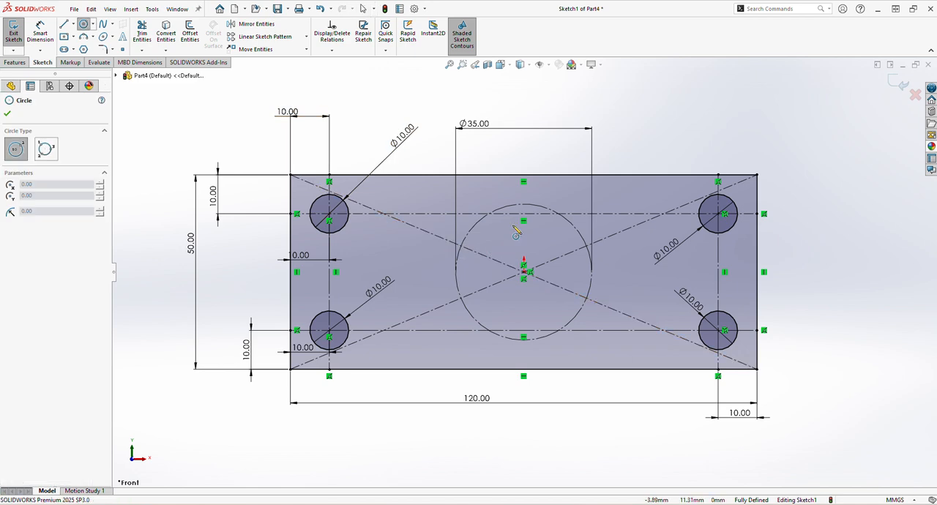
left_click(523, 205)
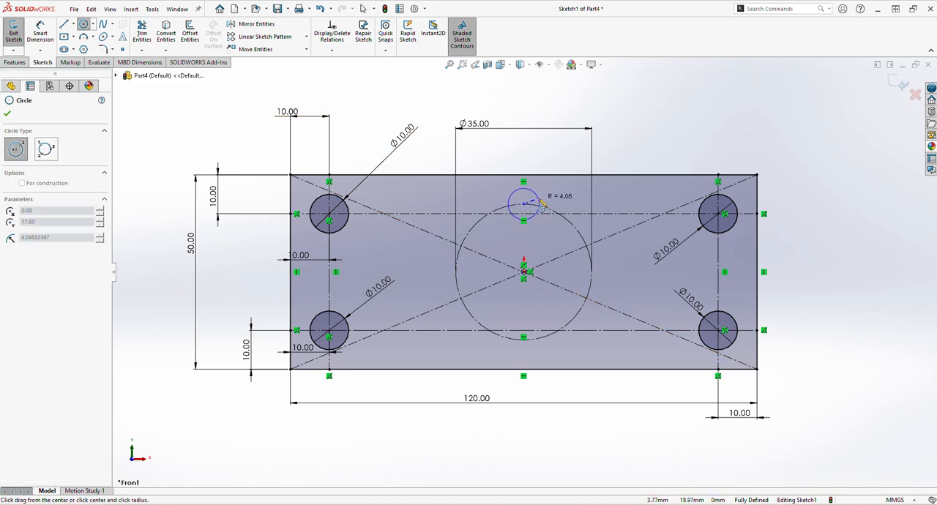
left_click(541, 205)
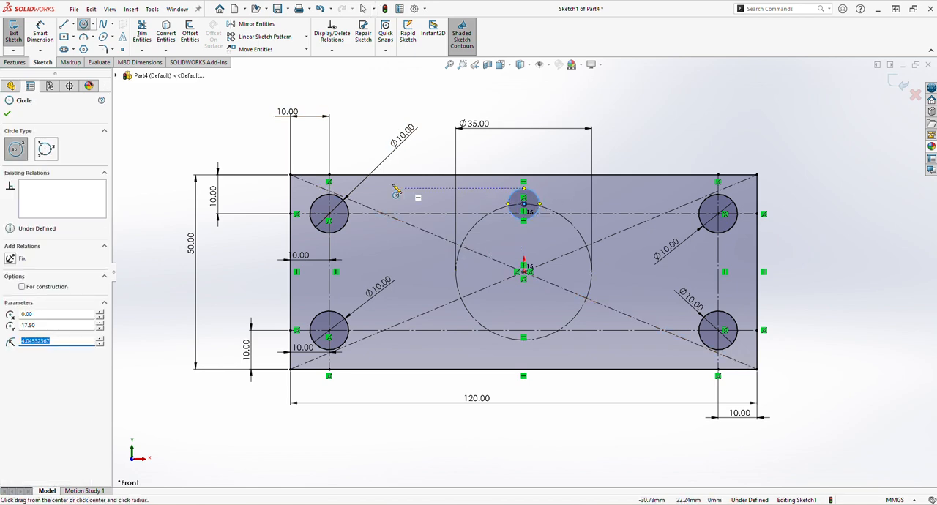
Dimension the small circle at the top of the central construction circle to a diameter of 6 mm
left_click(41, 34)
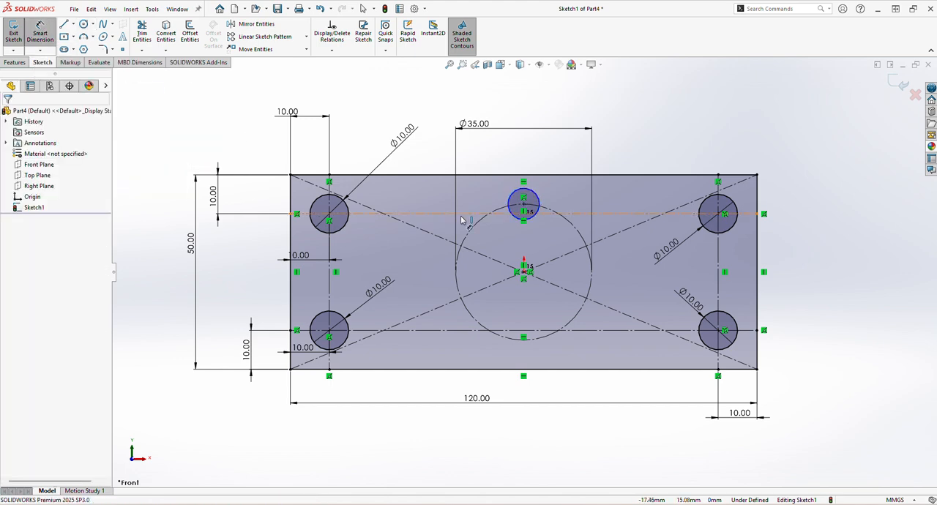
left_click(538, 204)
left_click(553, 160)
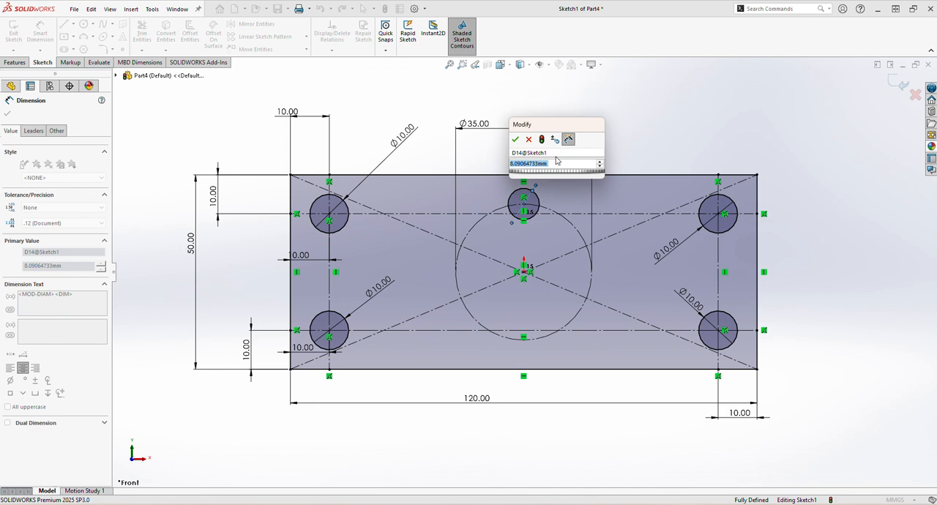
key("Return")
type("6")
key("Return")
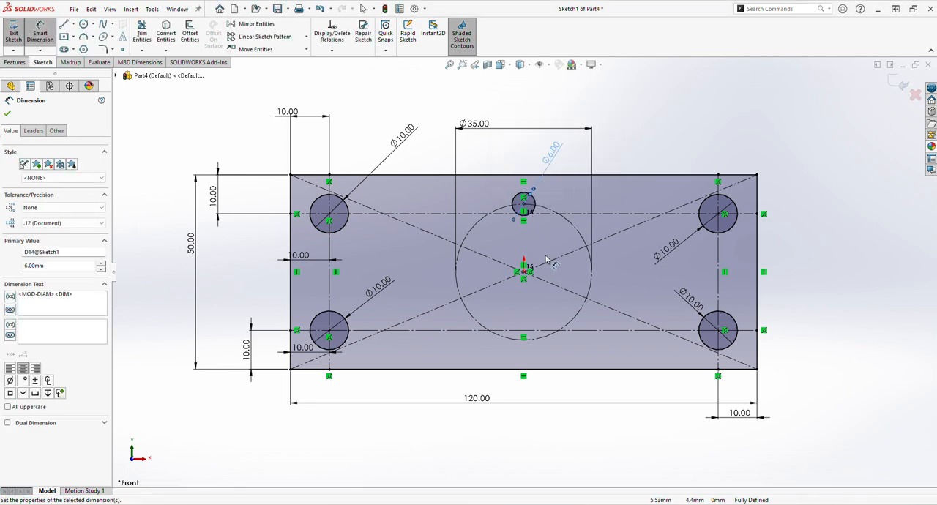
Create a circular sketch pattern of the 6 mm circle around the origin with 6 equally spaced instances over 360 degrees
left_click(306, 37)
left_click(264, 73)
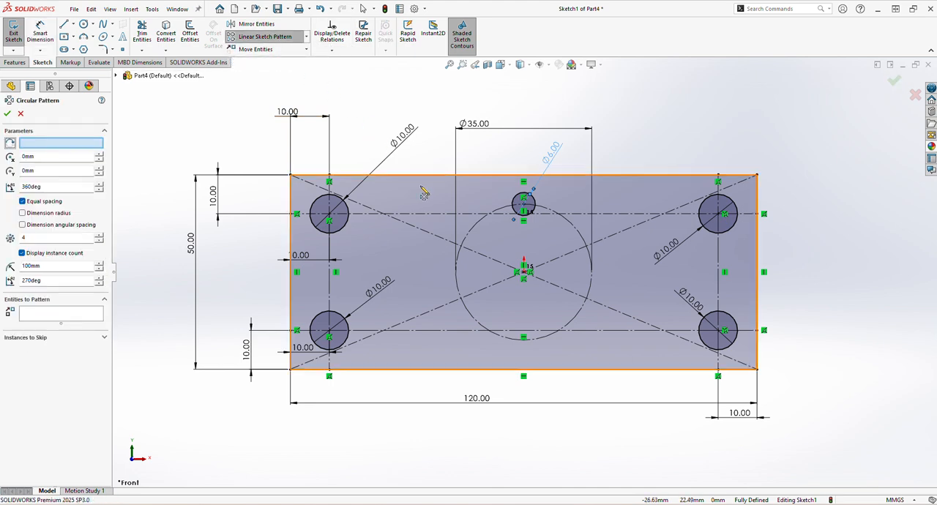
left_click(65, 313)
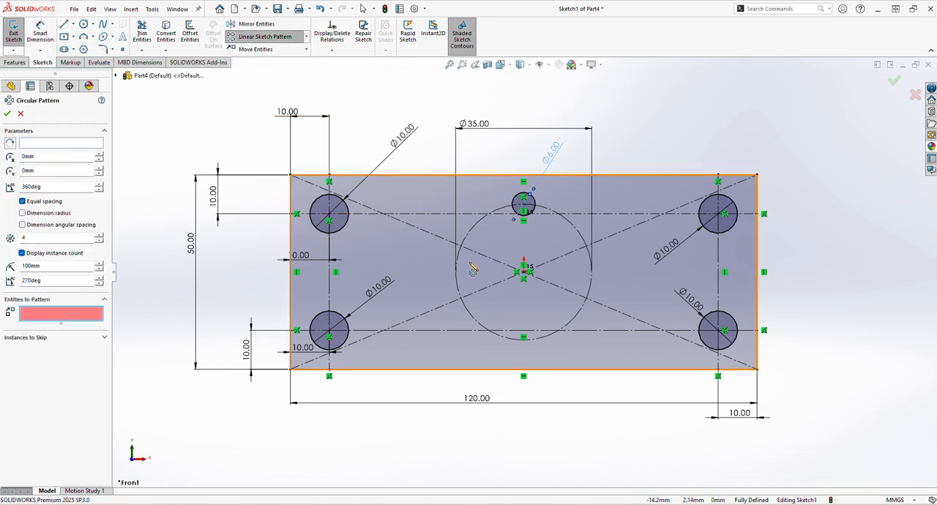
left_click(521, 203)
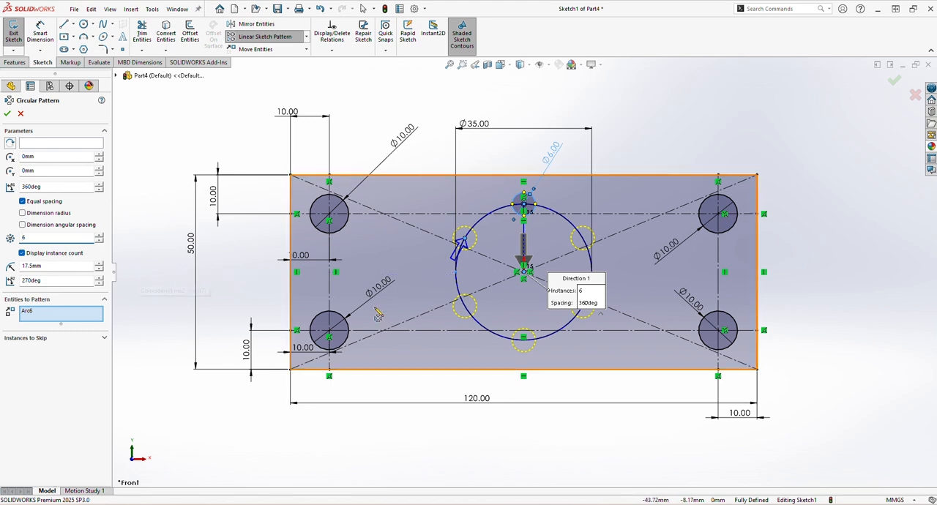
left_click(7, 114)
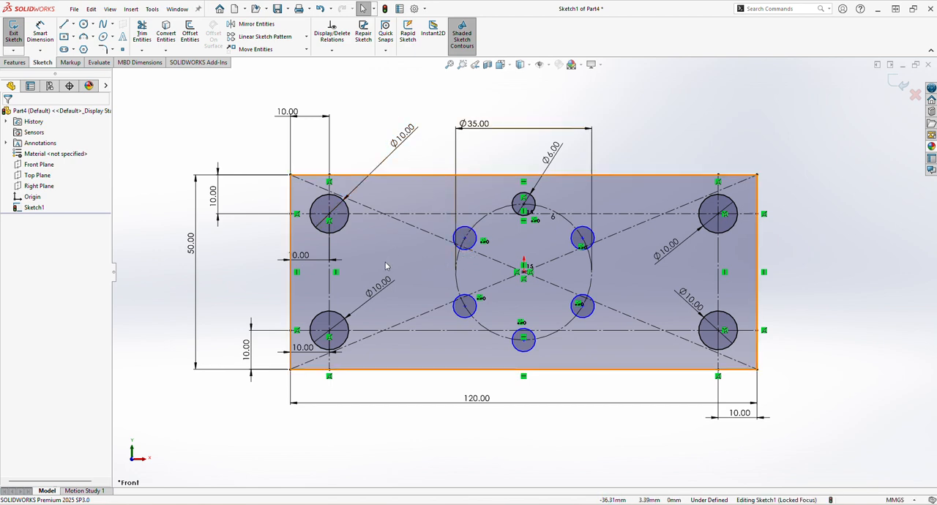
Sketch a horizontal centerline across the plate from the midpoint of its left edge to the midpoint of its right edge
left_click(74, 26)
left_click(84, 44)
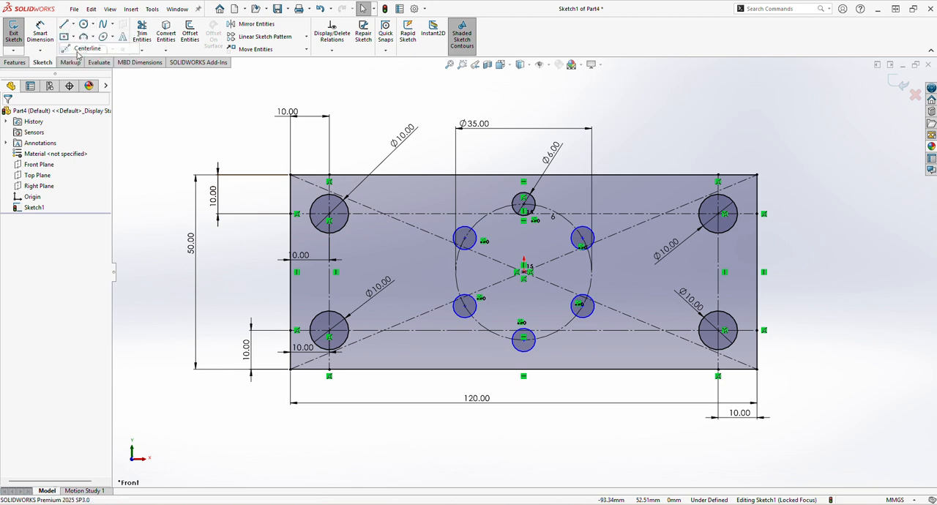
left_click(290, 273)
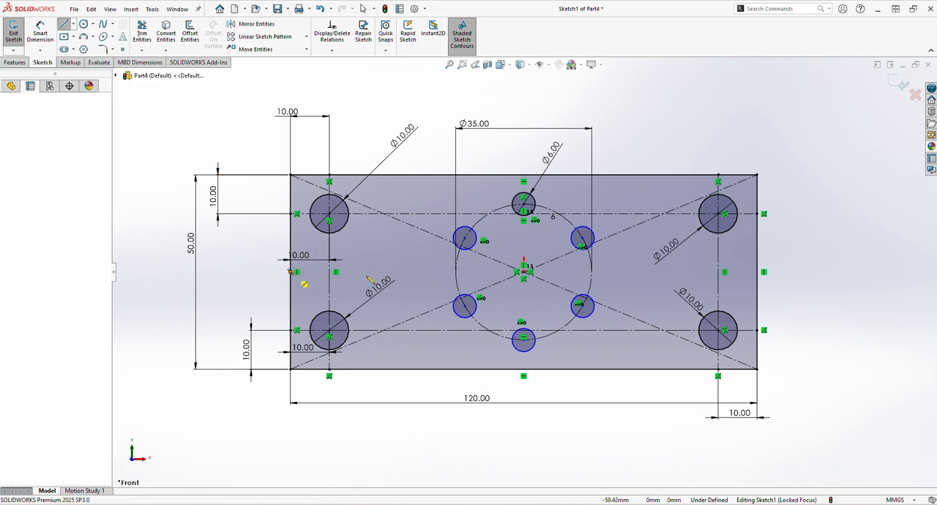
left_click(757, 272)
right_click(786, 286)
left_click(795, 294)
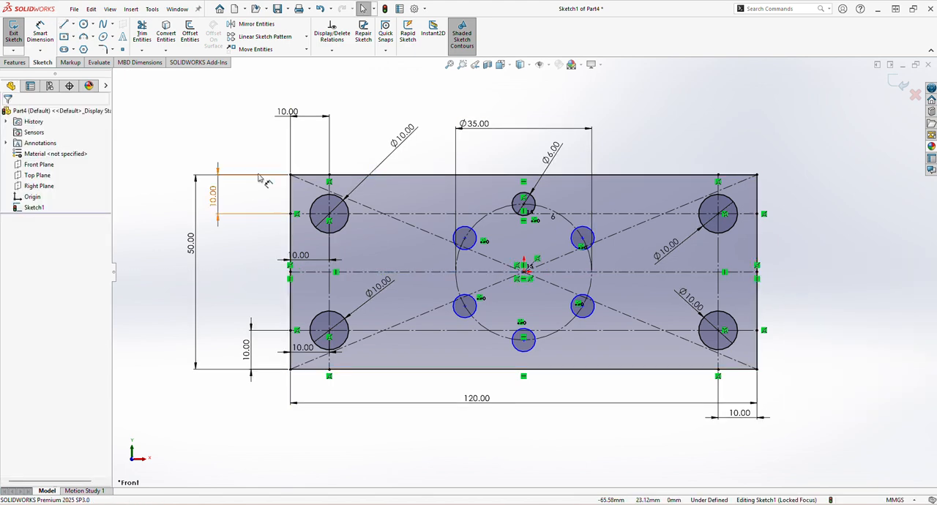
Sketch two circles centred on the horizontal centerline, about 5.9 mm in radius left and 5 mm in radius right of the hole pattern
left_click(85, 25)
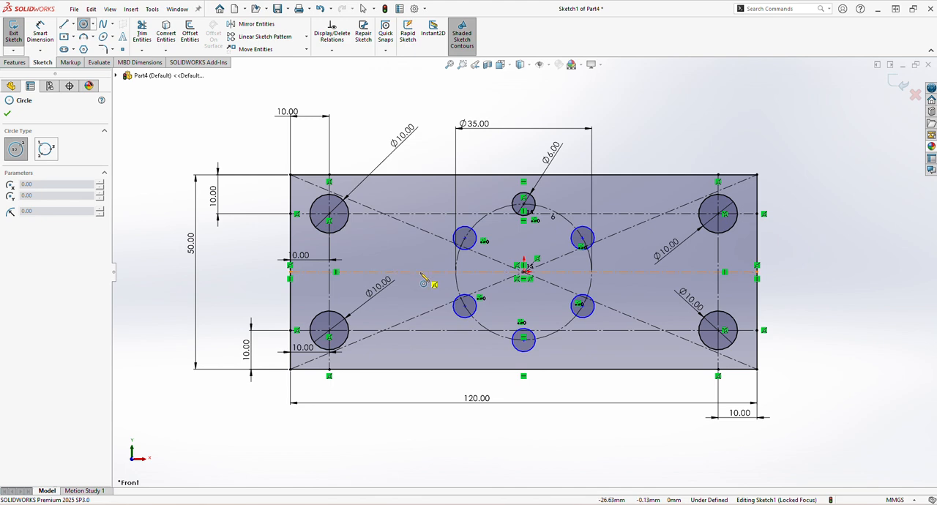
left_click(419, 272)
left_click(442, 272)
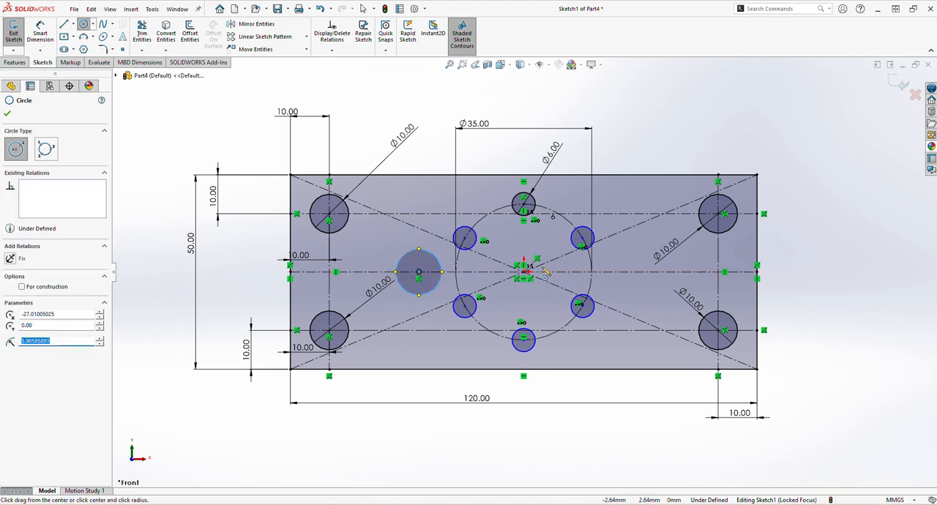
left_click(634, 273)
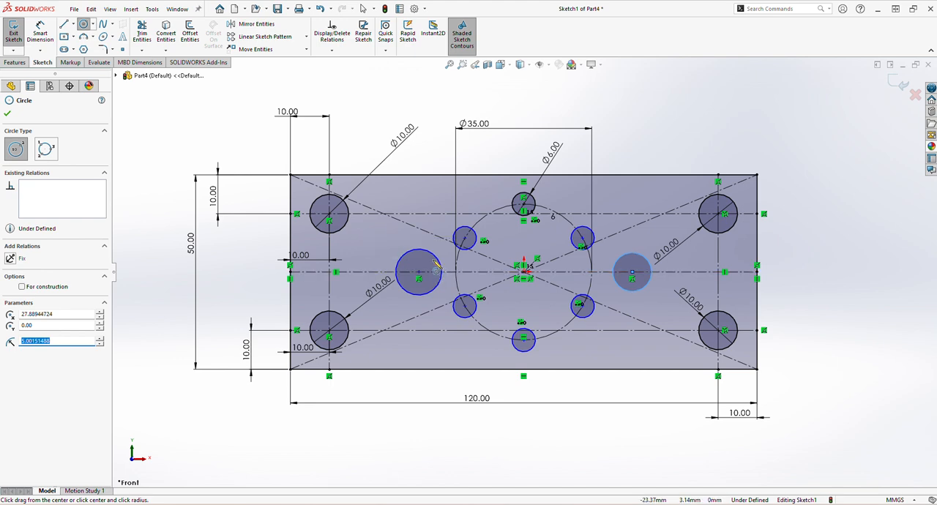
Dimension the left centerline circle's centre at 26 mm from the origin
left_click(40, 33)
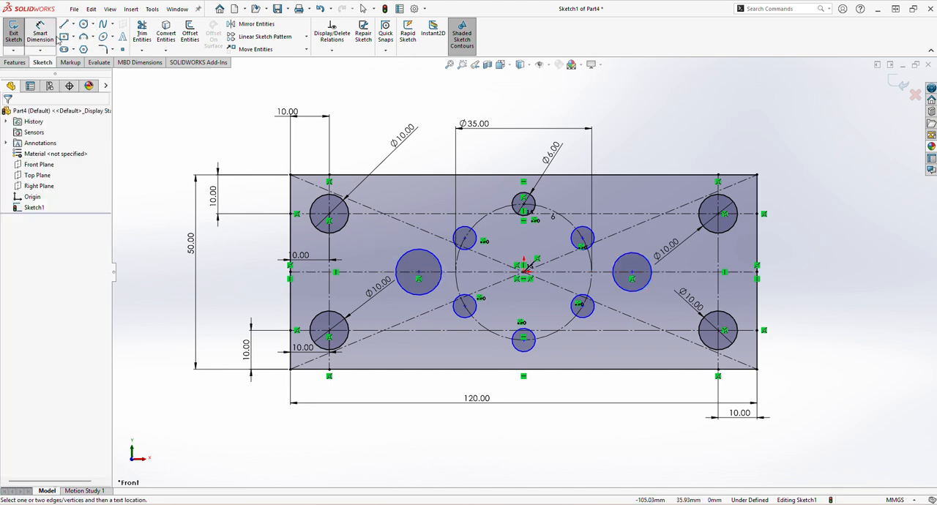
left_click(419, 275)
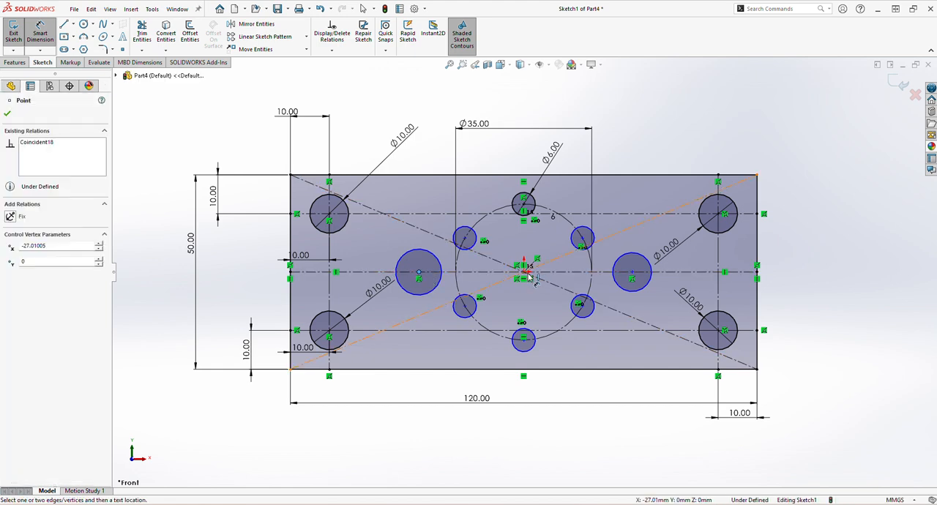
left_click(523, 272)
left_click(483, 361)
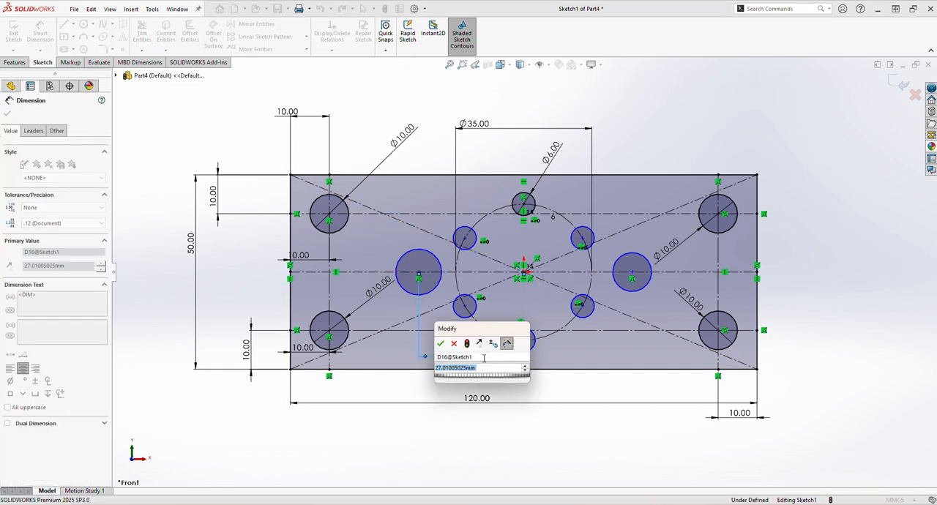
type("26")
key("Return")
Dimension the right centerline circle's centre at 26 mm from the origin
left_click(633, 273)
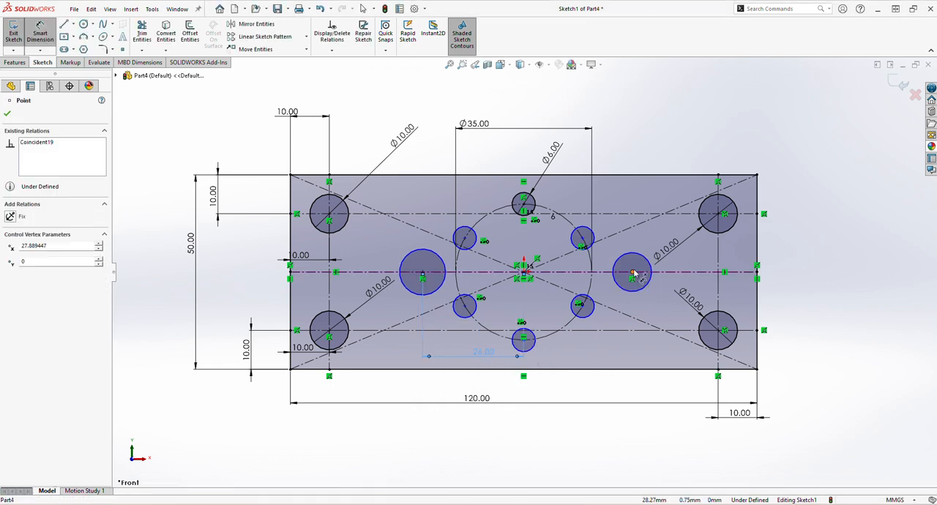
left_click(523, 273)
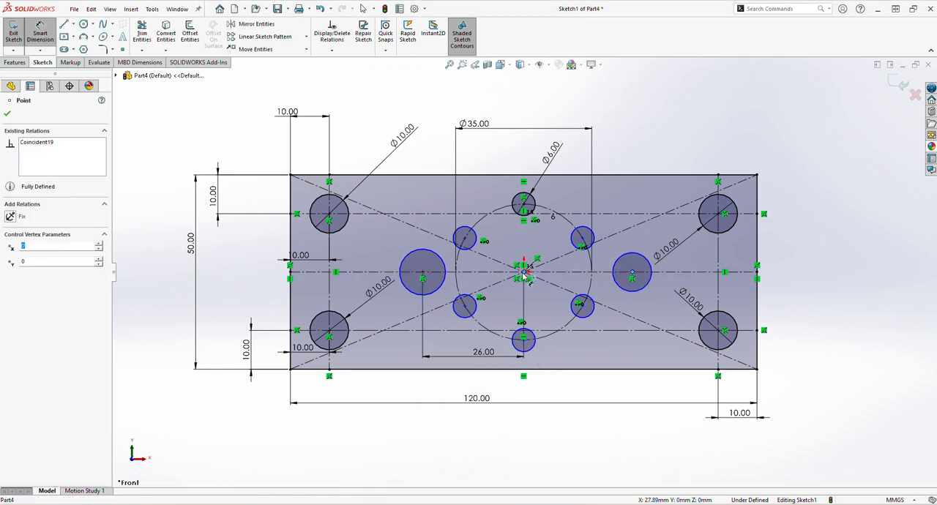
left_click(575, 338)
type("26")
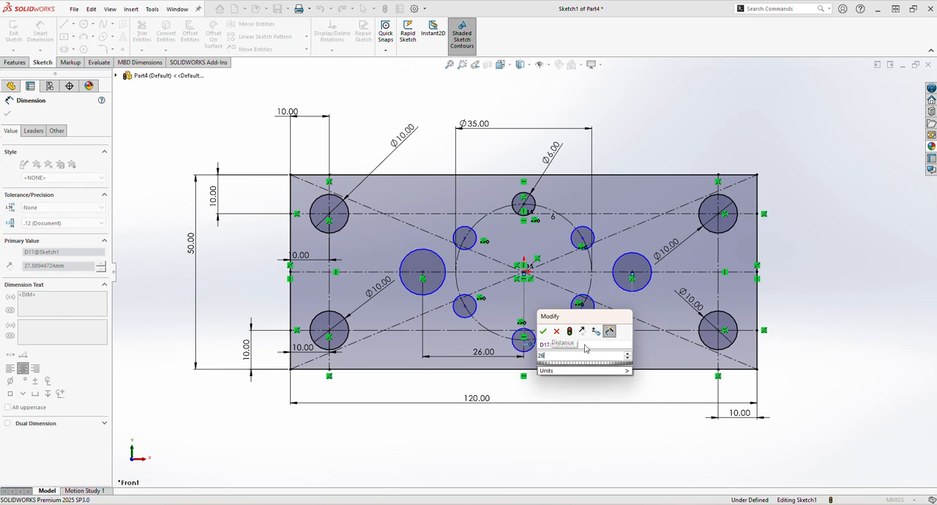
key("Return")
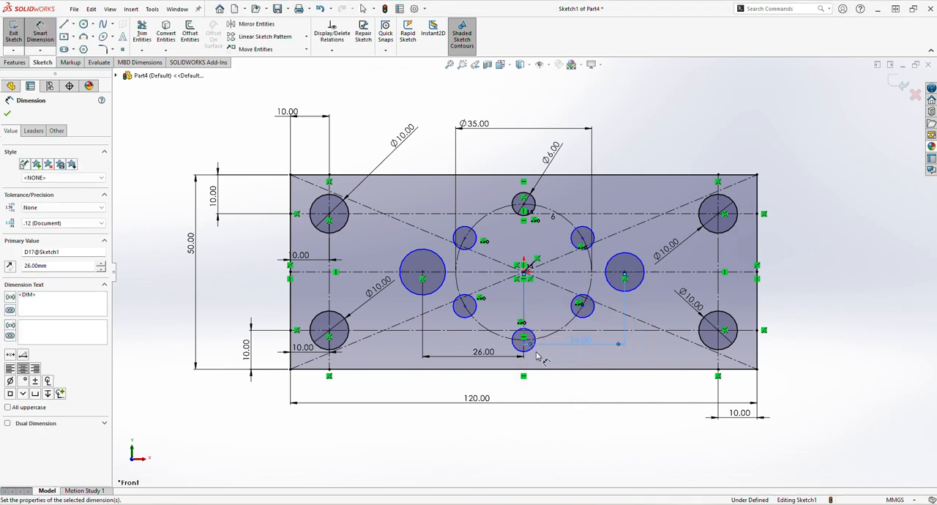
Dimension both circles on the horizontal centerline to a diameter of 10 mm
left_click(420, 263)
left_click(427, 193)
type("10")
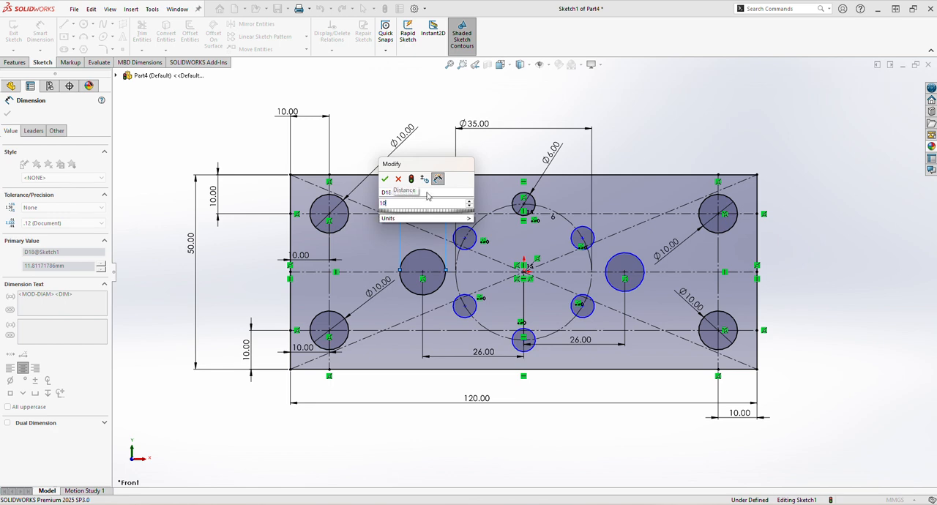
key("Return")
left_click(636, 259)
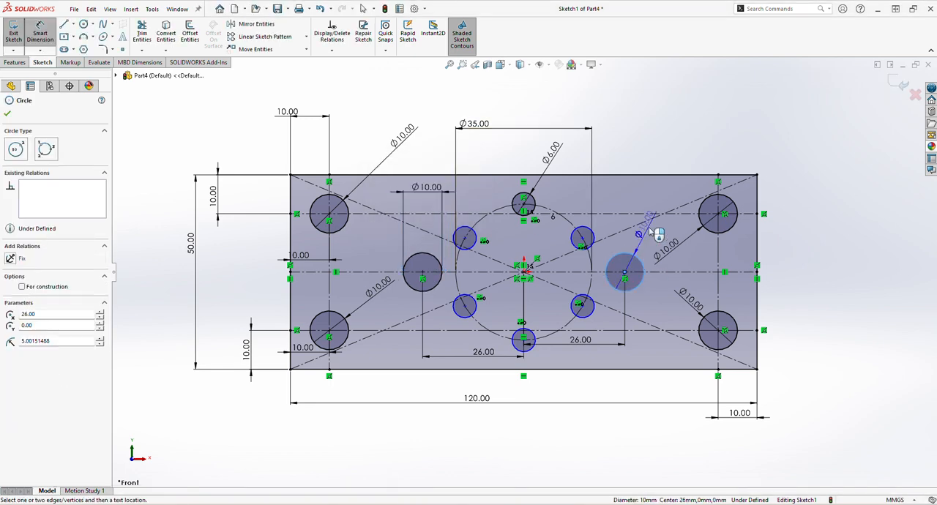
left_click(658, 233)
type("10")
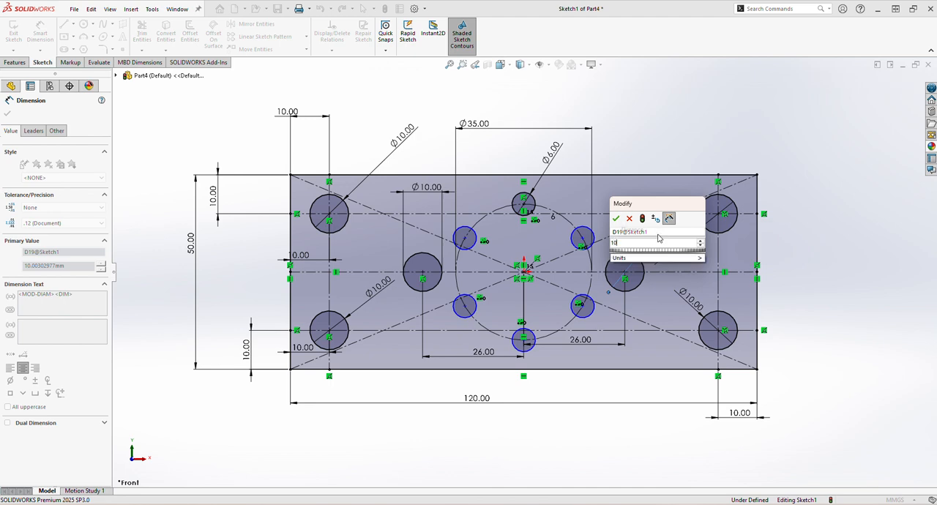
key("Return")
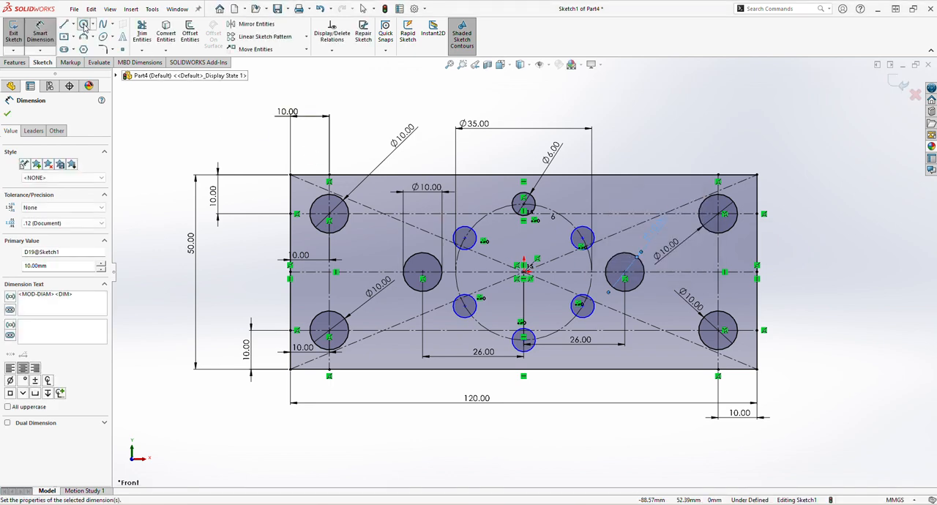
Sketch a circle about 9 mm in radius centred on the origin
left_click(83, 24)
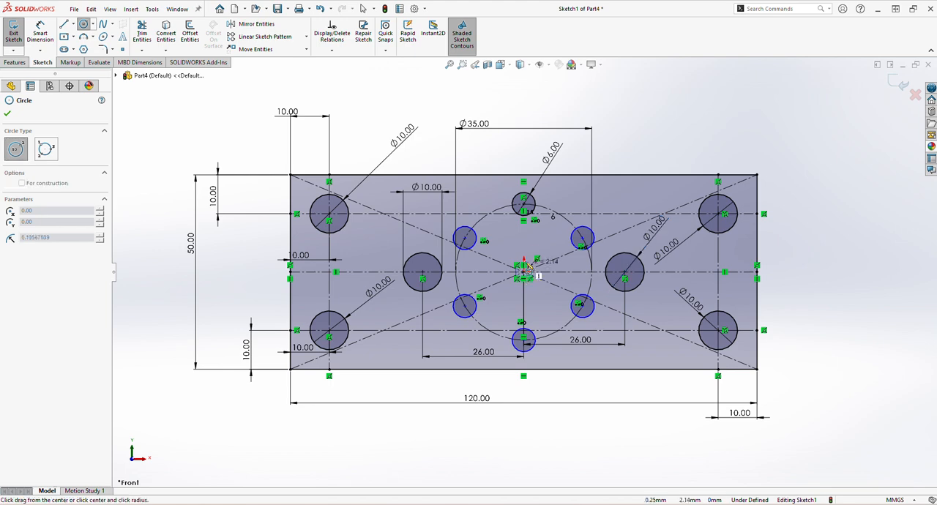
left_click(524, 271)
left_click(548, 247)
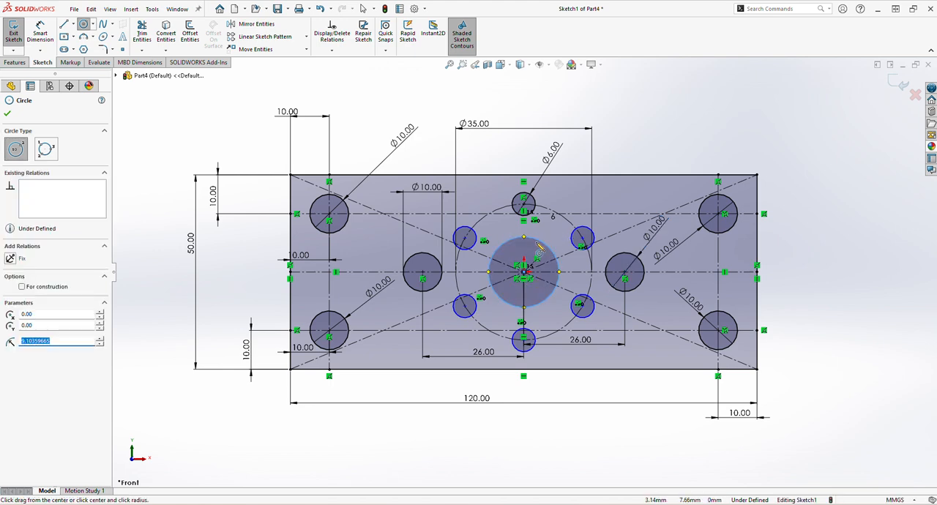
Dimension the circle at the origin to a diameter of 20 mm
right_click_drag(438, 131, 438, 109)
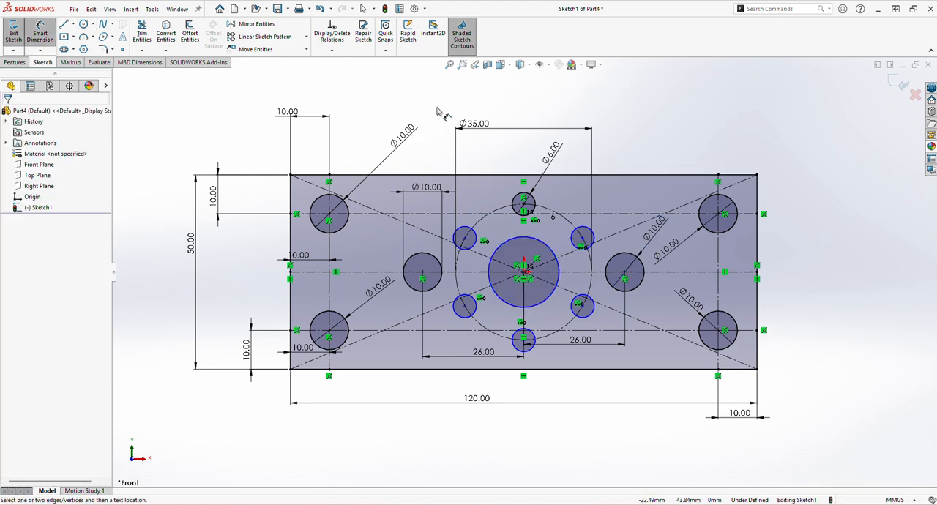
left_click(550, 248)
left_click(621, 153)
type("20")
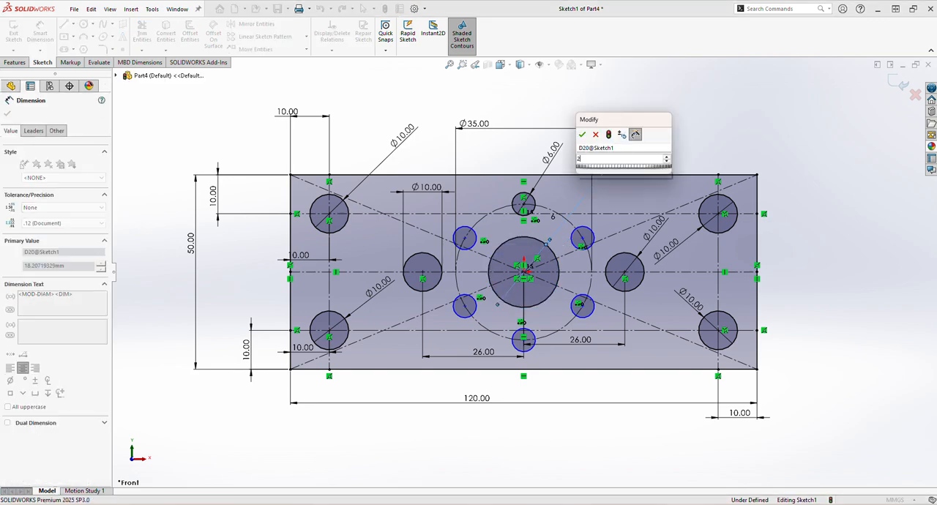
key("Return")
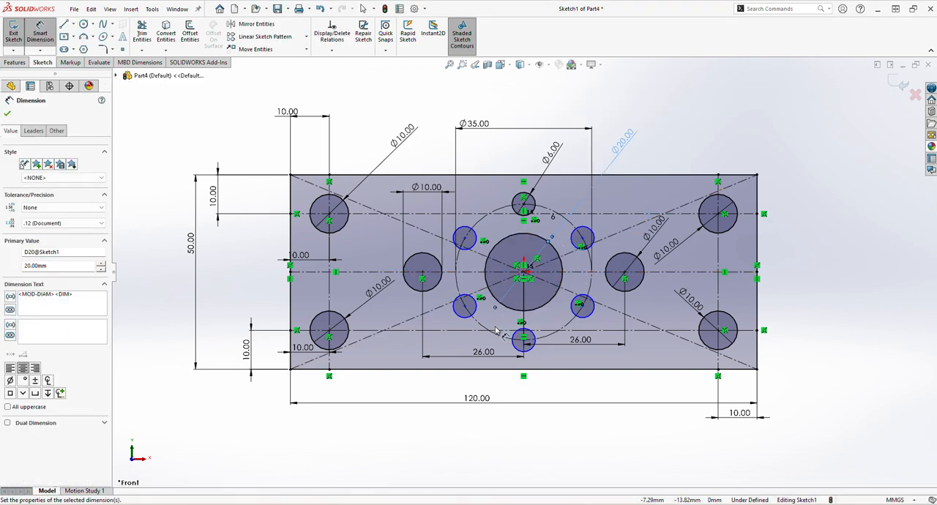
left_click(8, 115)
Extrude the plate sketch with its holes as a blind boss 7 mm deep
left_click(15, 62)
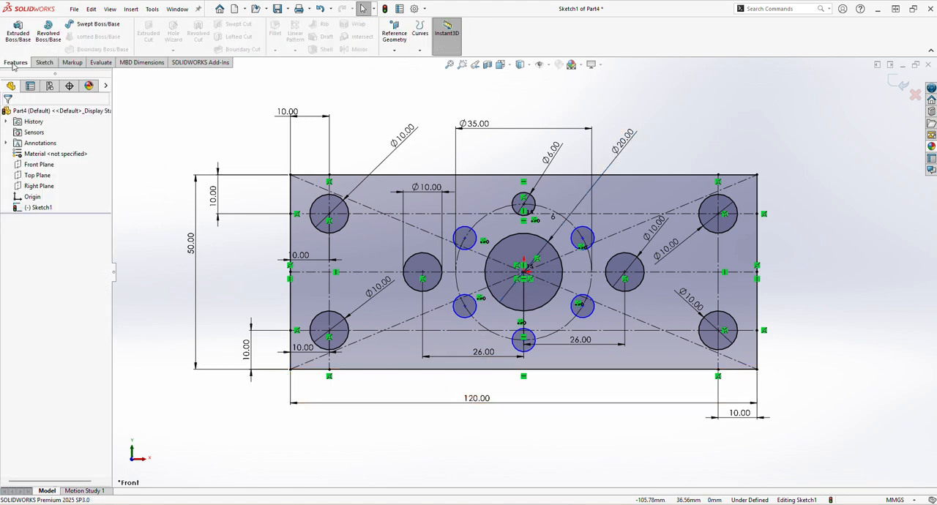
left_click(17, 33)
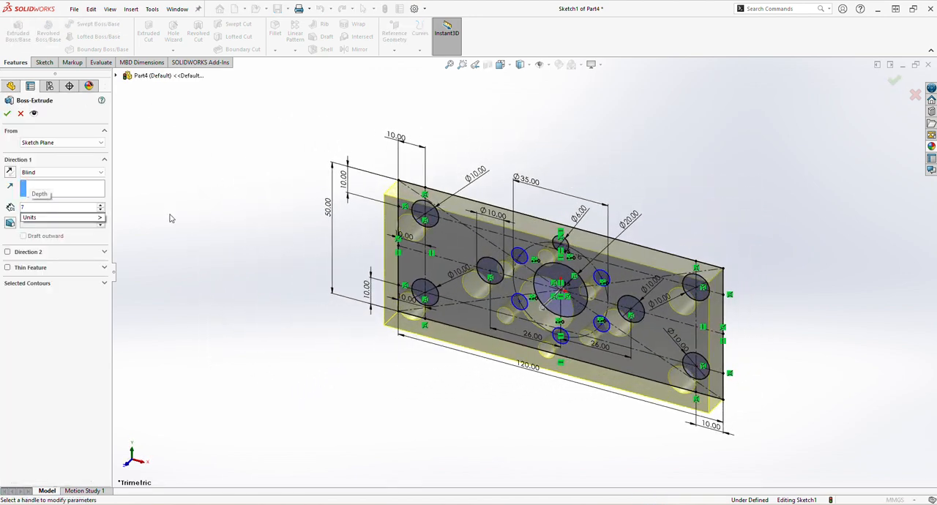
key("Return")
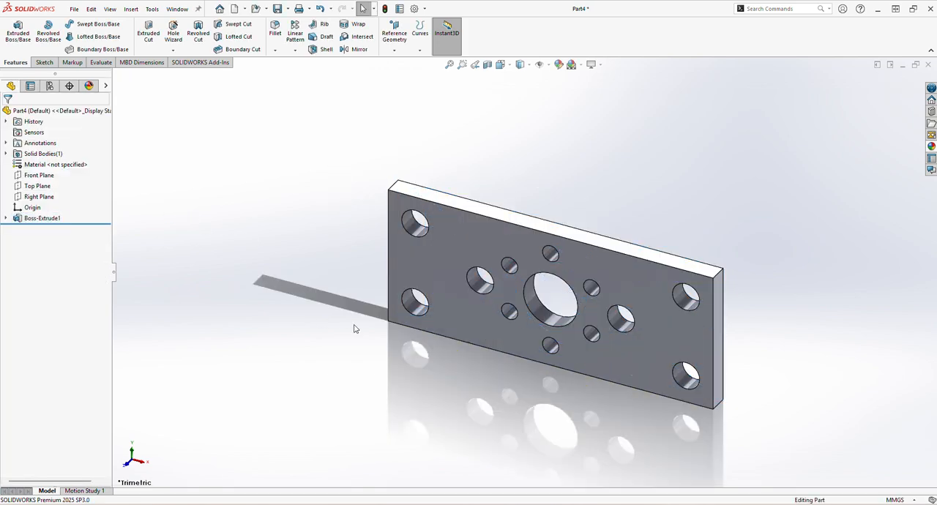
Round the plate's four corner edges with a symmetric 10 mm fillet
middle_click_drag(356, 325, 432, 215)
left_click(405, 301)
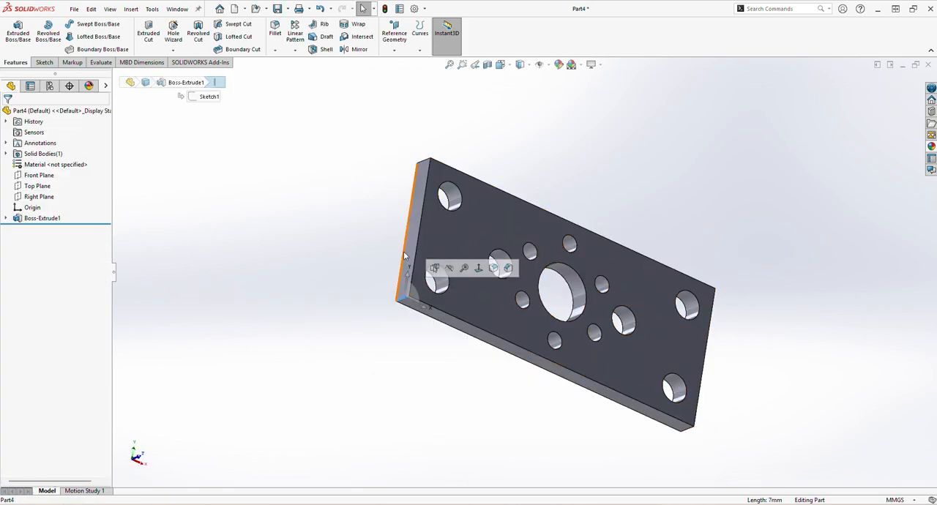
left_click(275, 31)
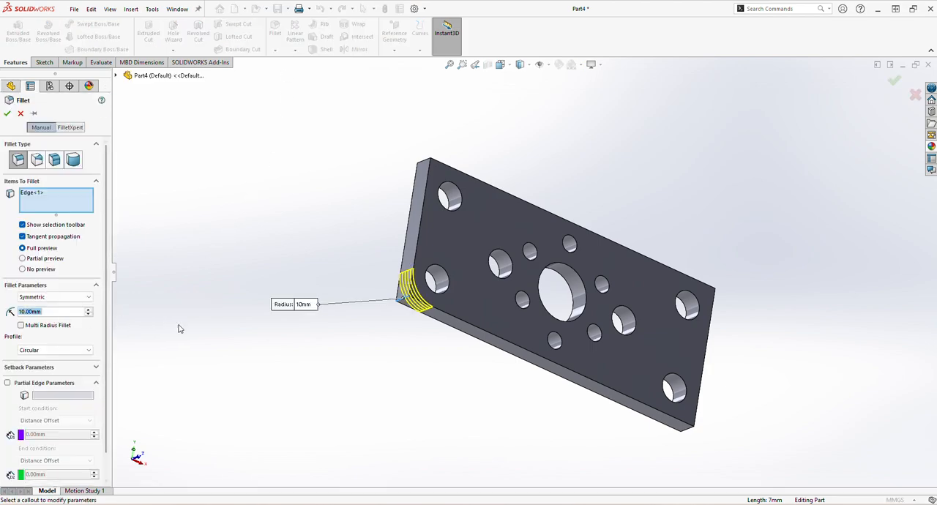
middle_click_drag(415, 149, 420, 265)
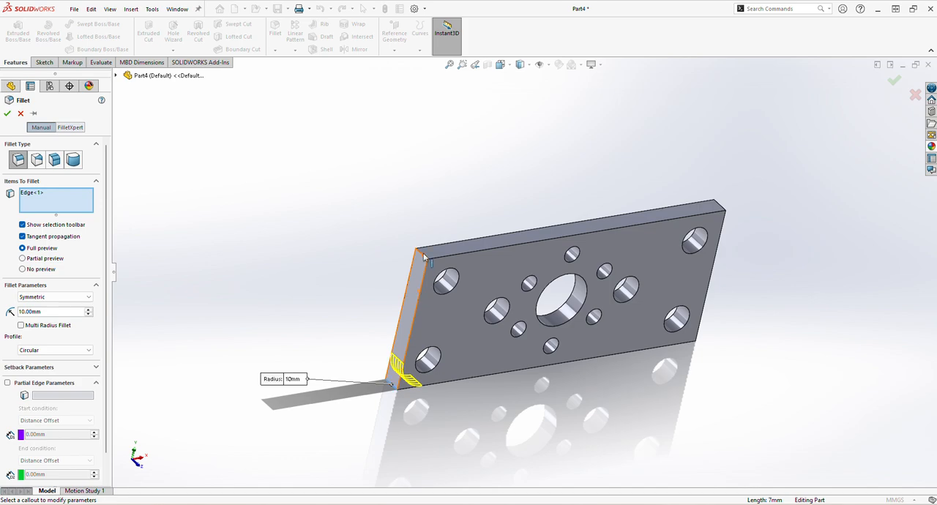
left_click(422, 256)
middle_click_drag(714, 231, 716, 203)
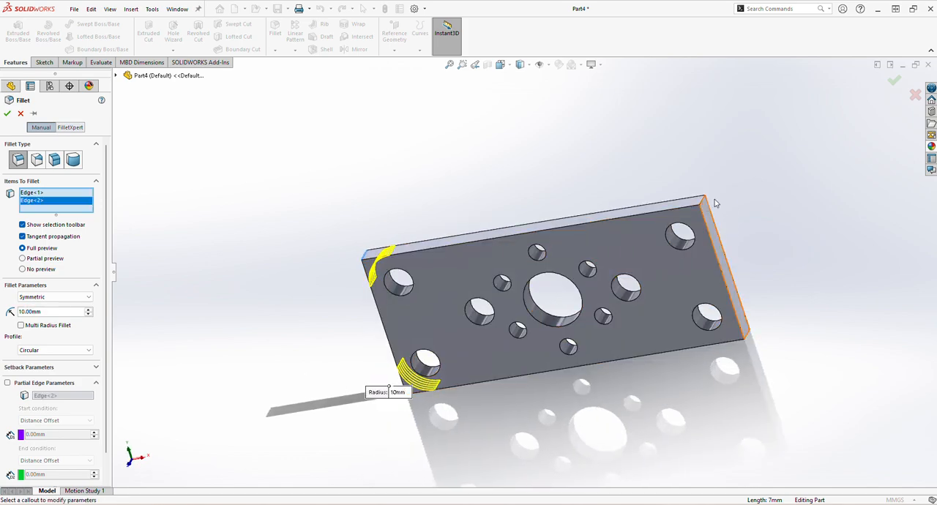
left_click(727, 277)
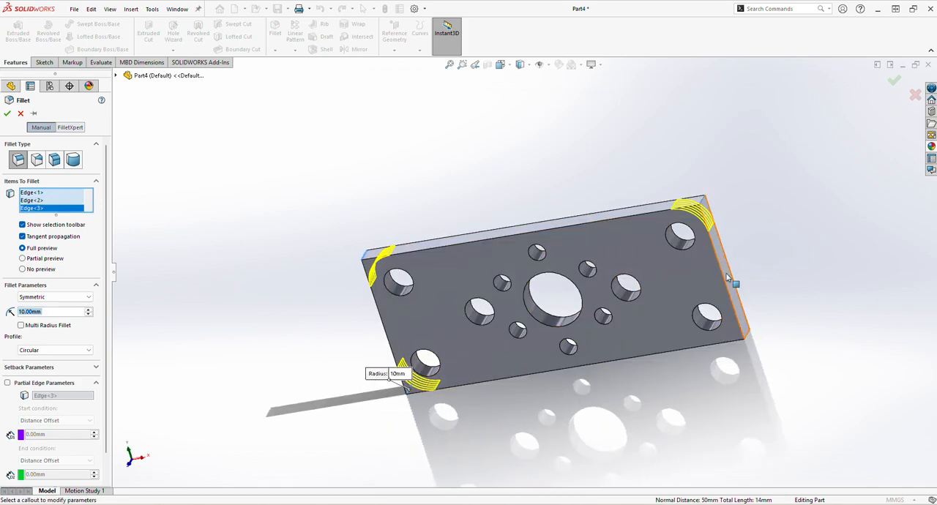
left_click(748, 340)
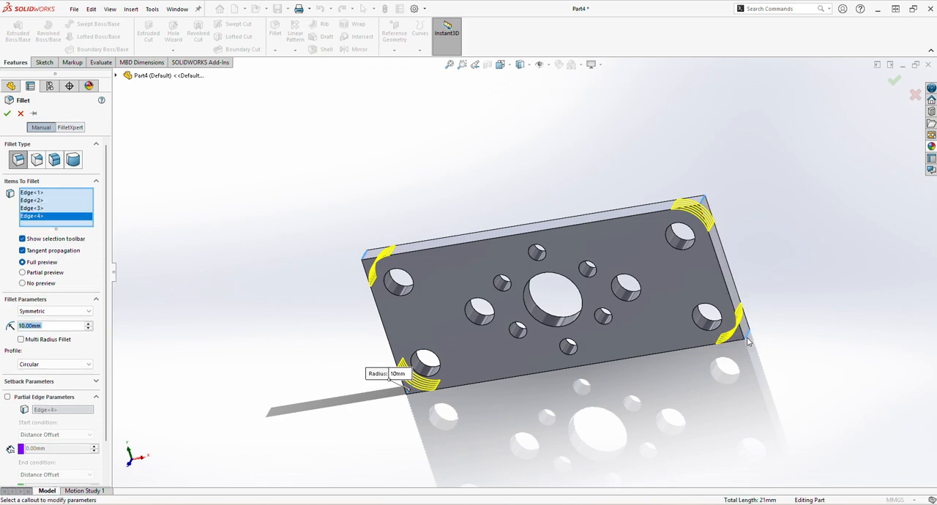
left_click(8, 113)
Try a bright green color (RGB 152, 255, 23) on the fillet and the plate extrusion, and clear the selected geometry
middle_click_drag(445, 329, 461, 231)
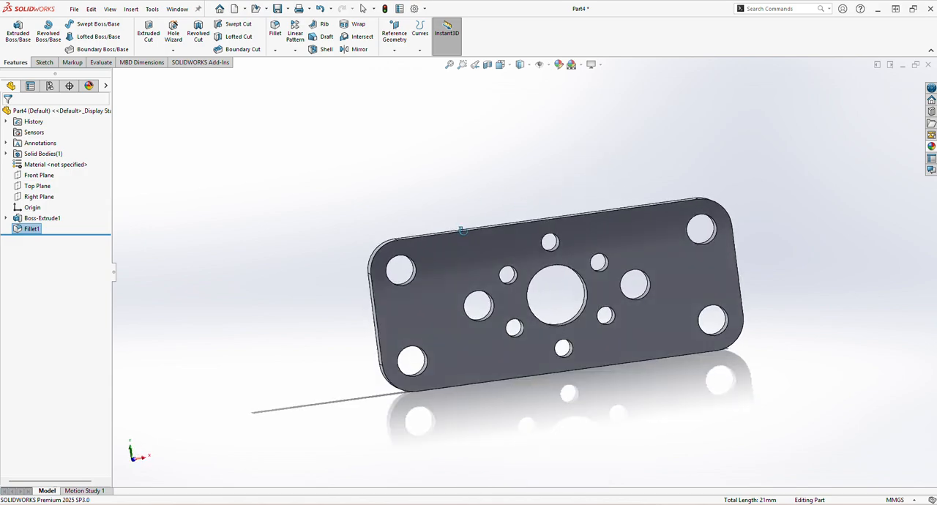
left_click(558, 65)
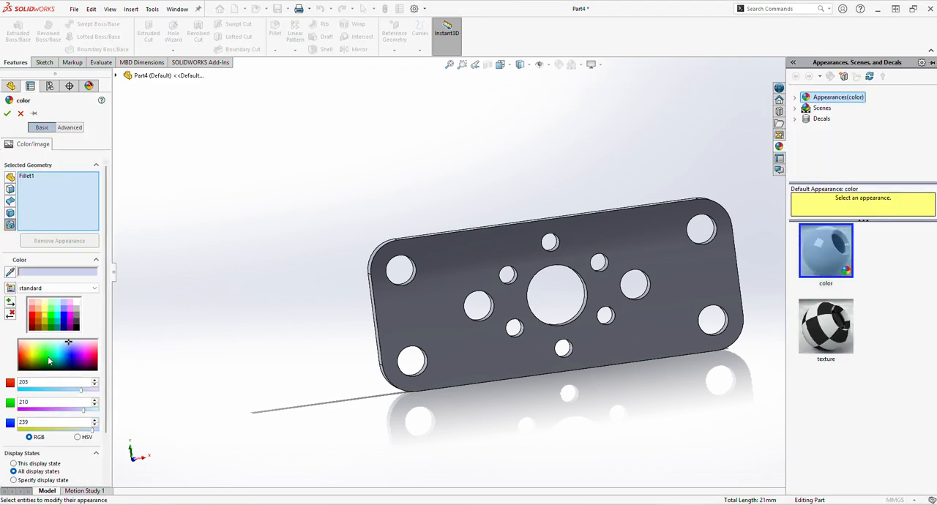
left_click(37, 354)
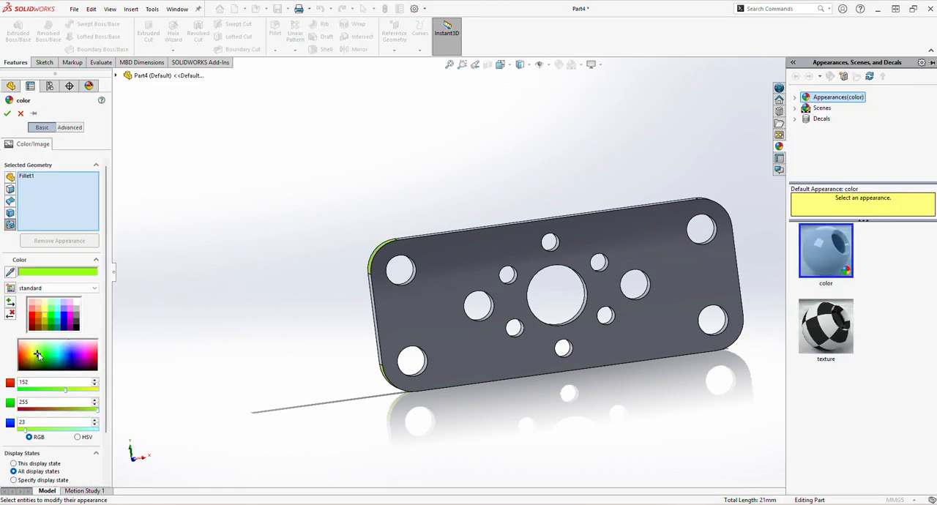
middle_click_drag(204, 390, 222, 288)
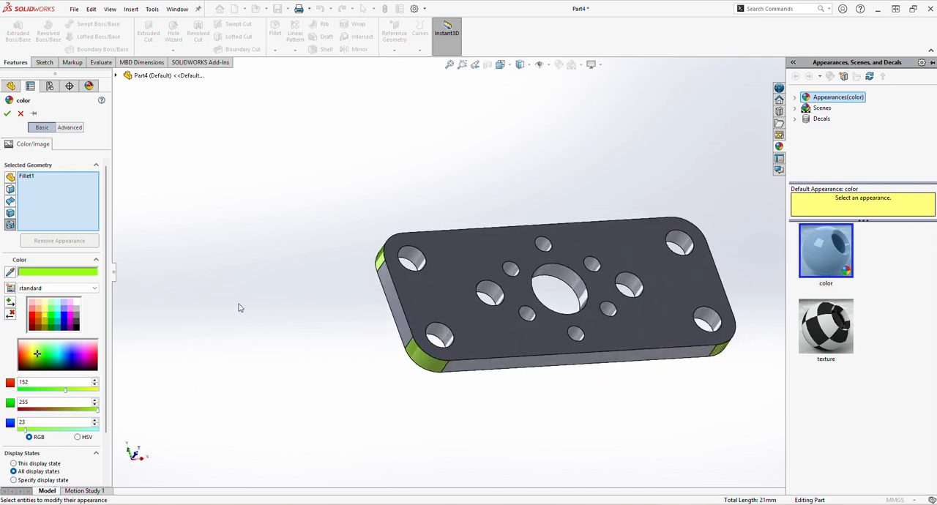
left_click(493, 325)
mouse_move(493, 325)
middle_mouse_down()
mouse_move(477, 317)
mouse_move(481, 332)
middle_mouse_up()
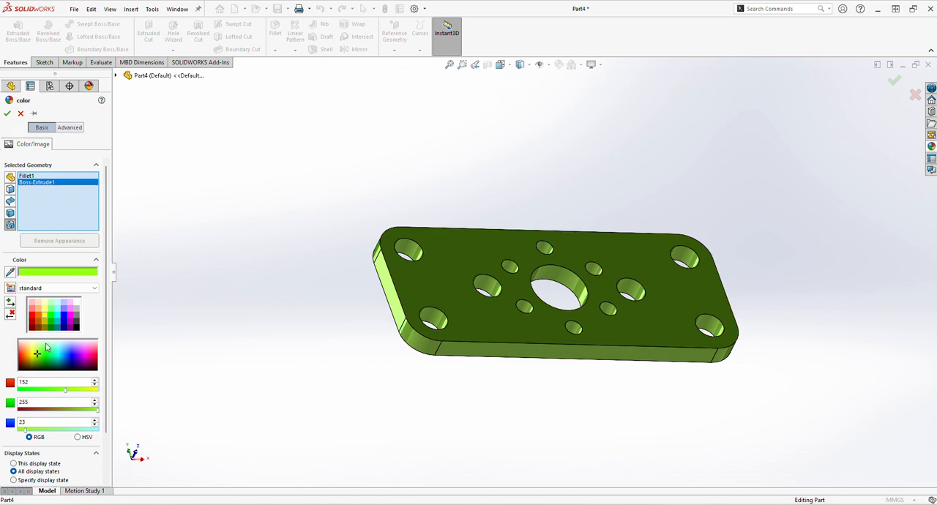
right_click(32, 183)
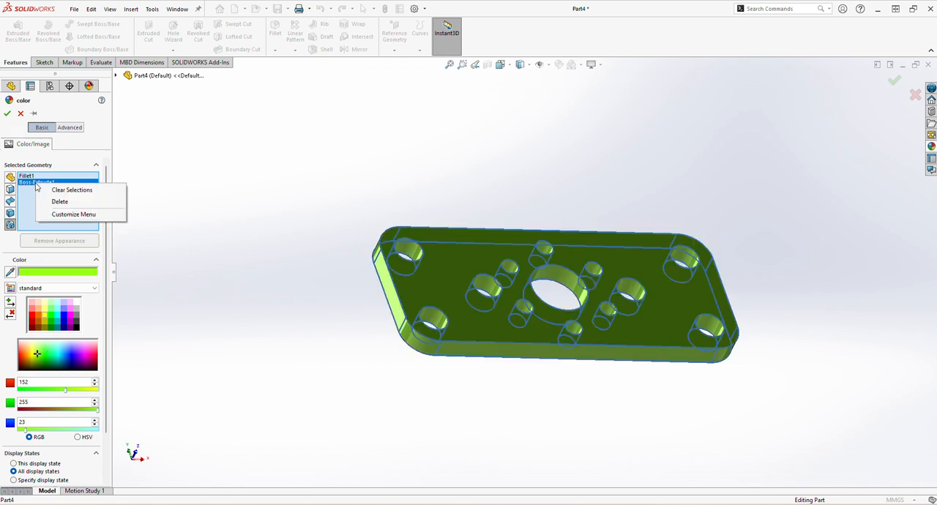
left_click(66, 190)
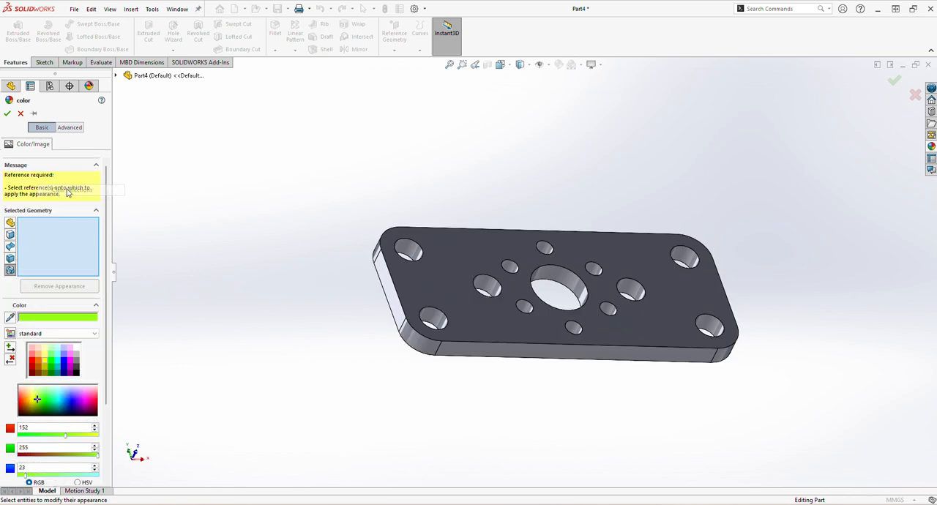
Apply the standard yellow color to the plate's extrusion feature only, leaving the corner fillets out
left_click(474, 334)
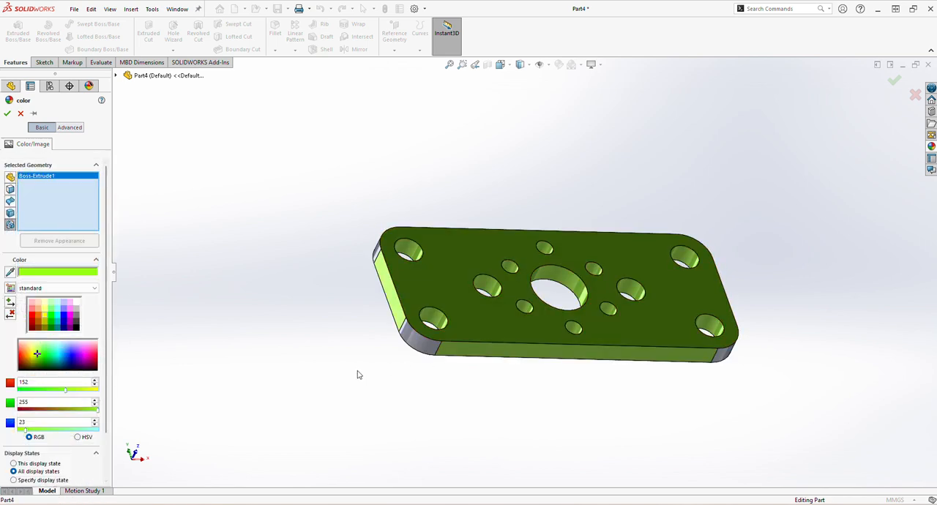
mouse_move(371, 382)
middle_mouse_down()
mouse_move(347, 356)
mouse_move(368, 333)
mouse_move(372, 368)
middle_mouse_up()
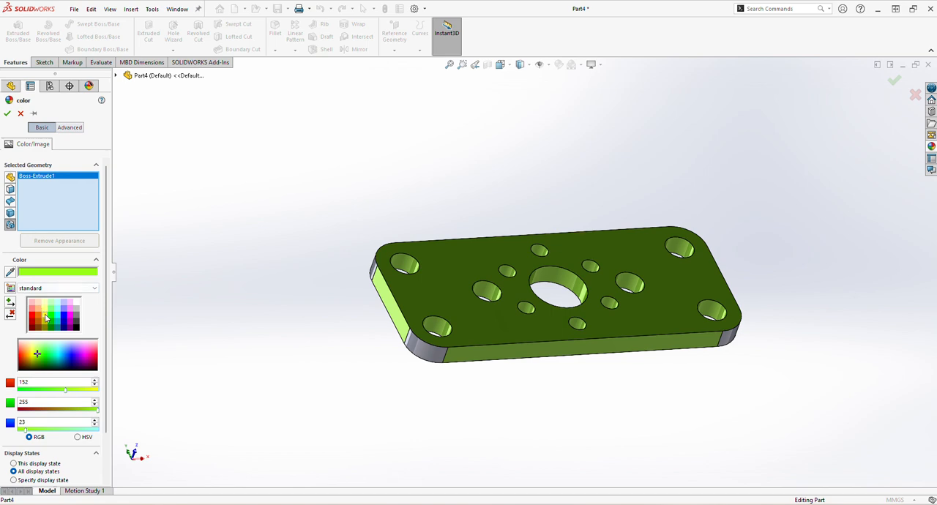
left_click(45, 317)
left_click(7, 114)
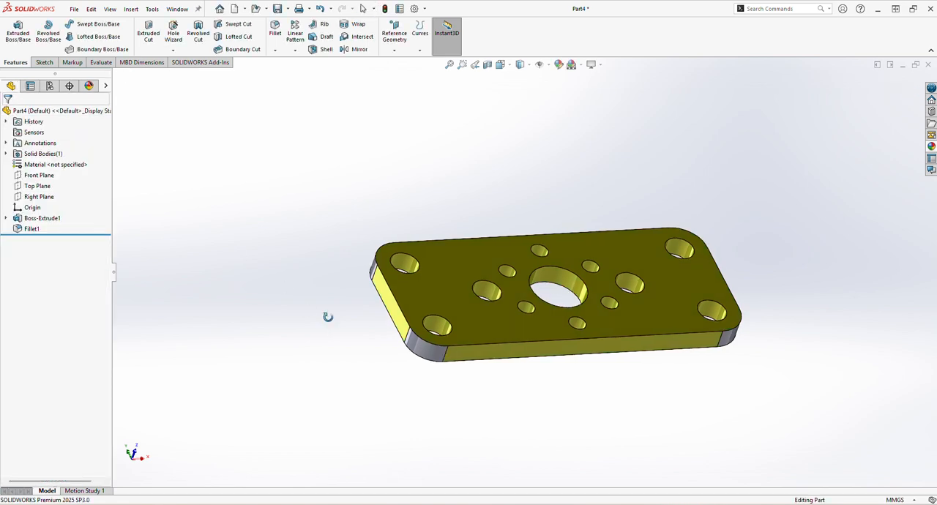
Color the four rounded corner faces of the plate orange with RGB 255, 148, 63
middle_click_drag(329, 316, 506, 335)
left_click(444, 306)
left_click(444, 295)
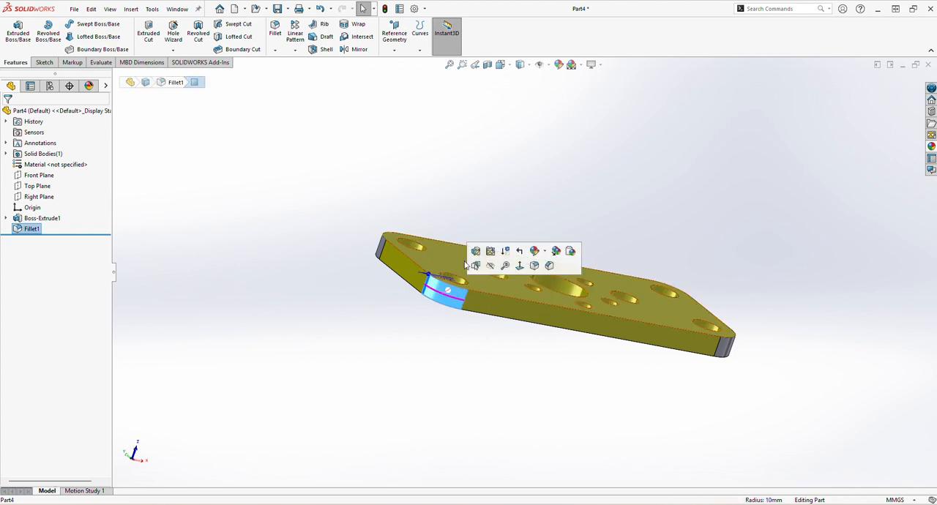
left_click(559, 65)
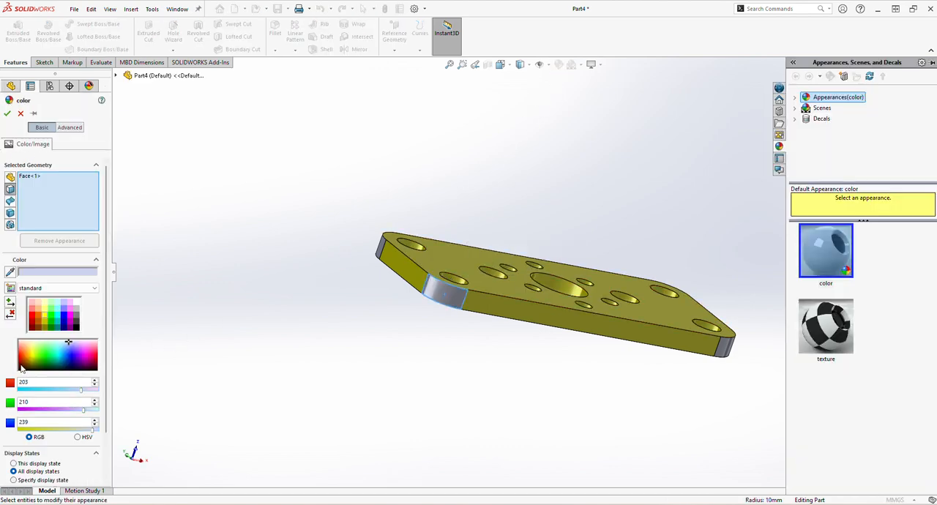
left_click(25, 355)
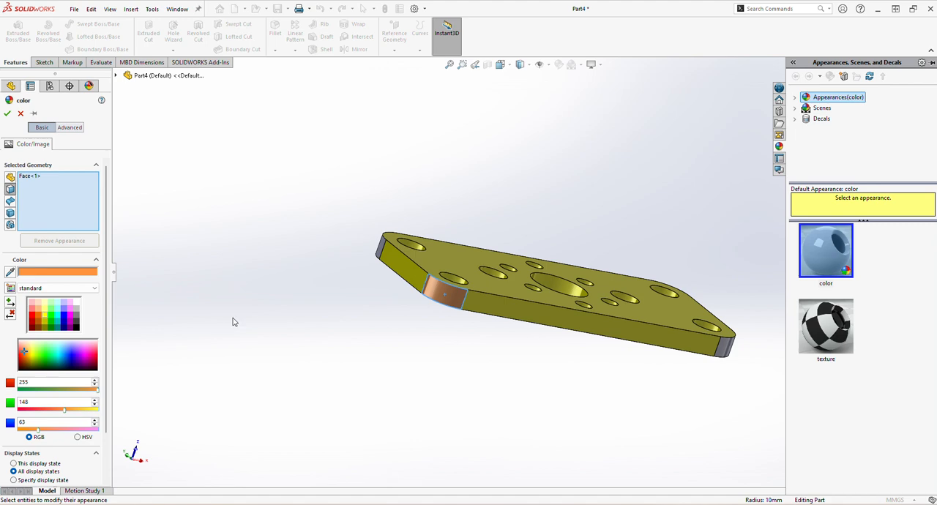
left_click(382, 249)
middle_click_drag(388, 256, 634, 335)
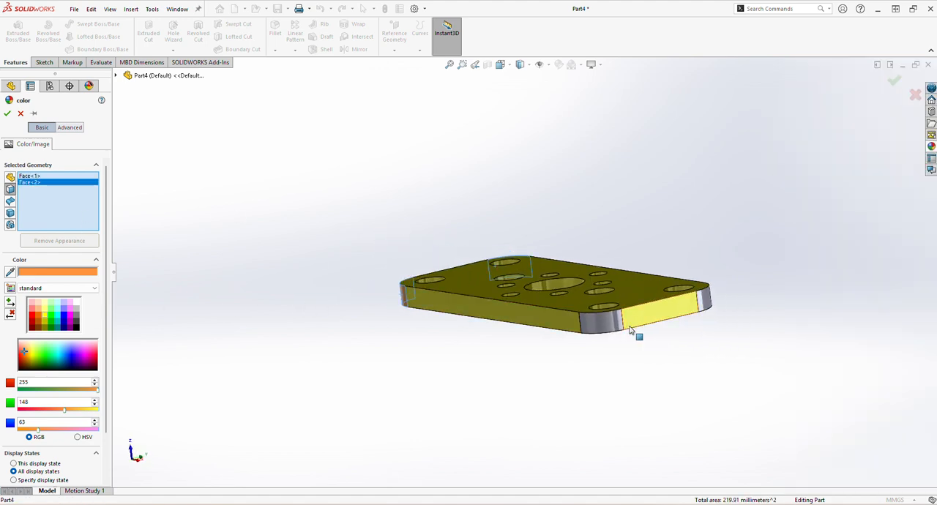
left_click(615, 328)
left_click(705, 304)
middle_click_drag(710, 314, 729, 376)
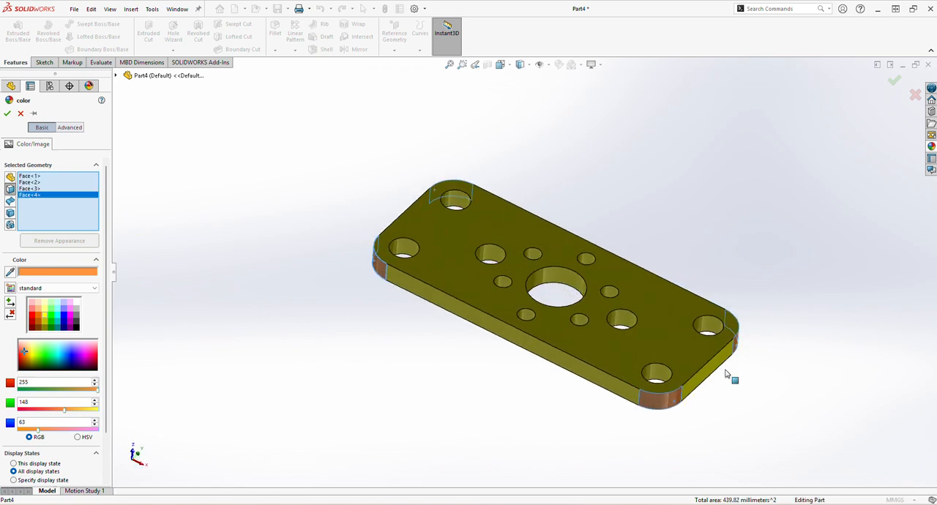
Add the inner faces of all corner, side, patterned and central holes to the orange color selection and apply it
left_click(709, 329)
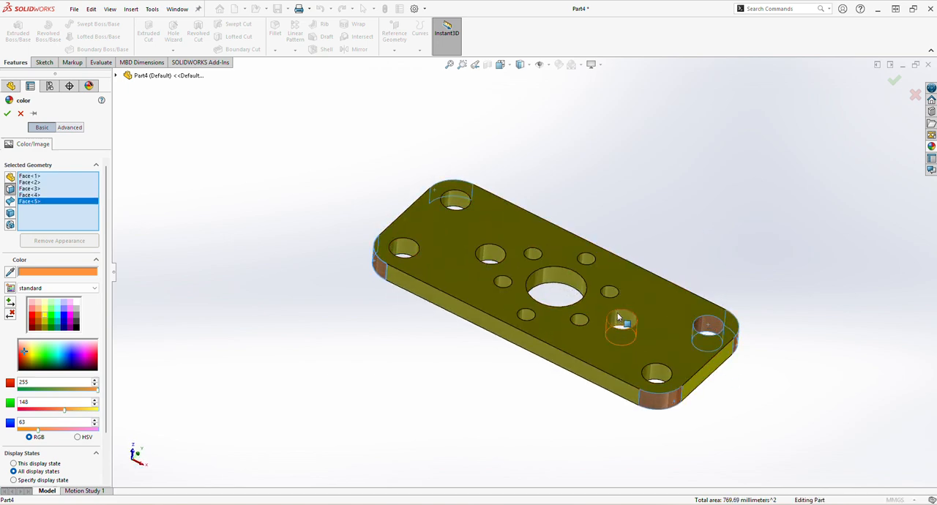
left_click(618, 314)
left_click(655, 368)
left_click(583, 318)
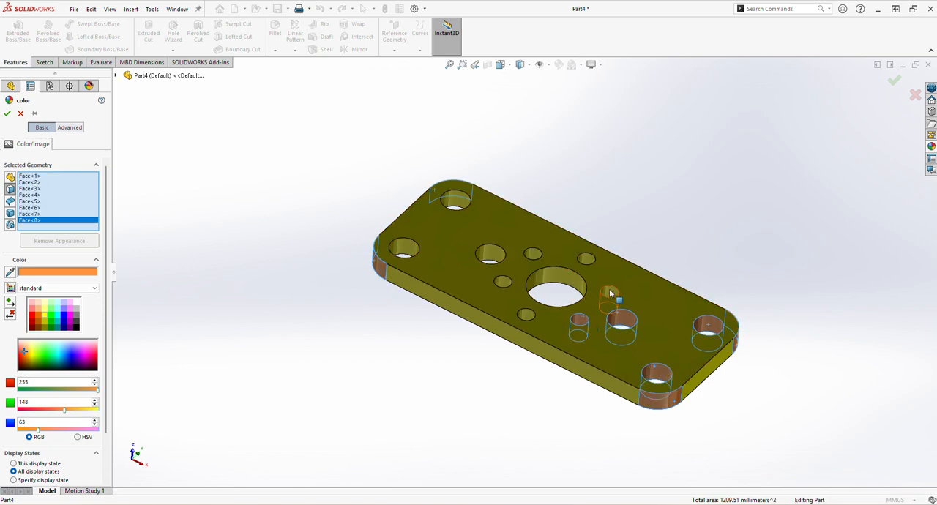
left_click(609, 287)
left_click(587, 258)
left_click(533, 254)
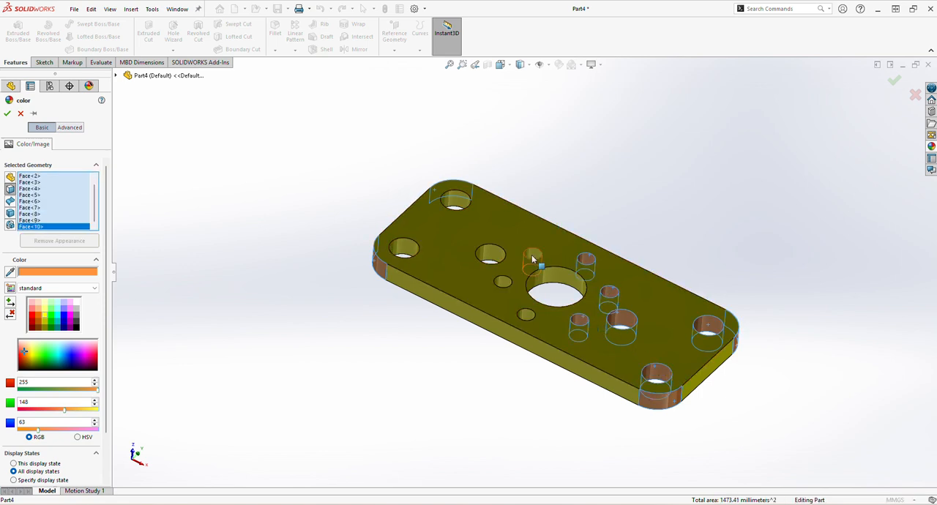
left_click(492, 252)
left_click(503, 284)
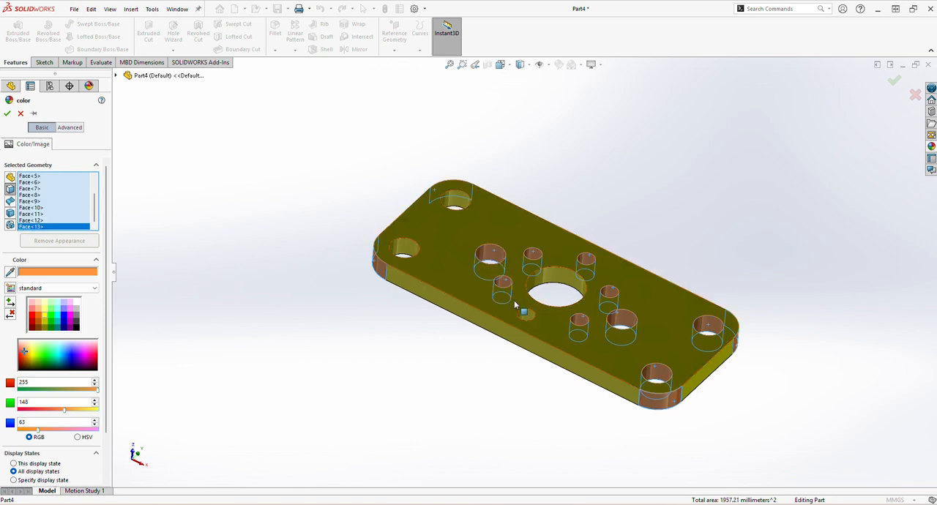
left_click(522, 317)
left_click(455, 194)
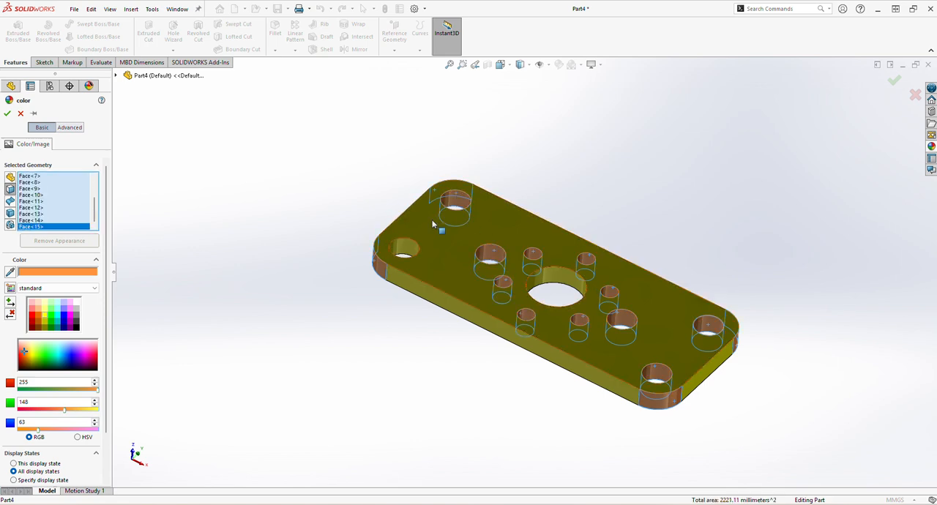
left_click(406, 252)
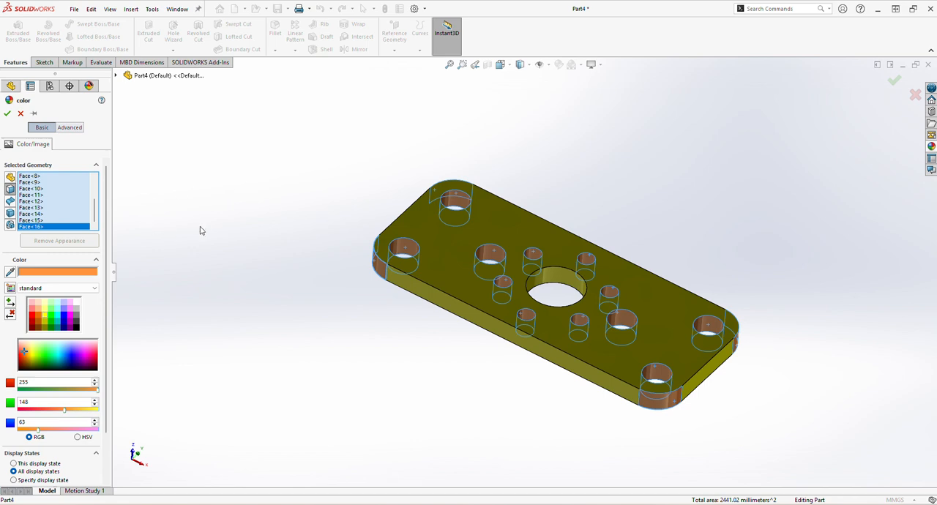
left_click(556, 275)
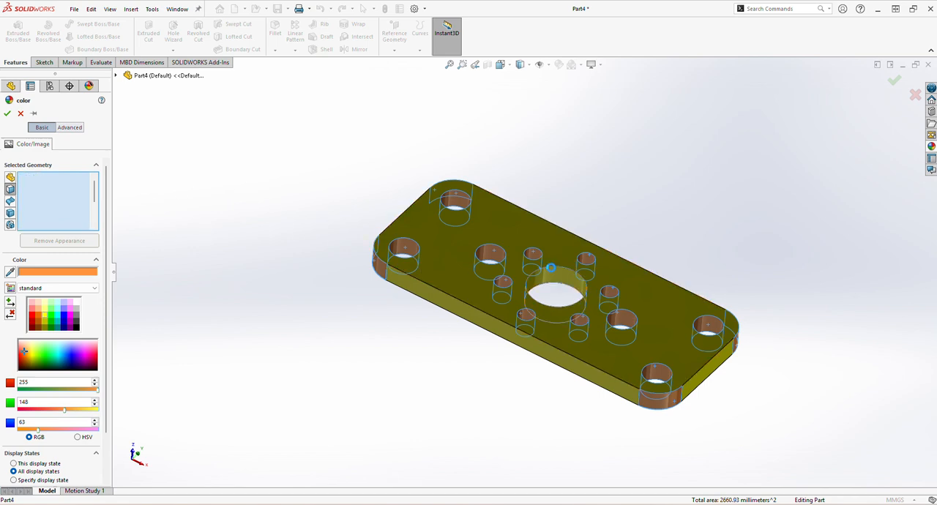
left_click(8, 113)
middle_click_drag(516, 341, 560, 393)
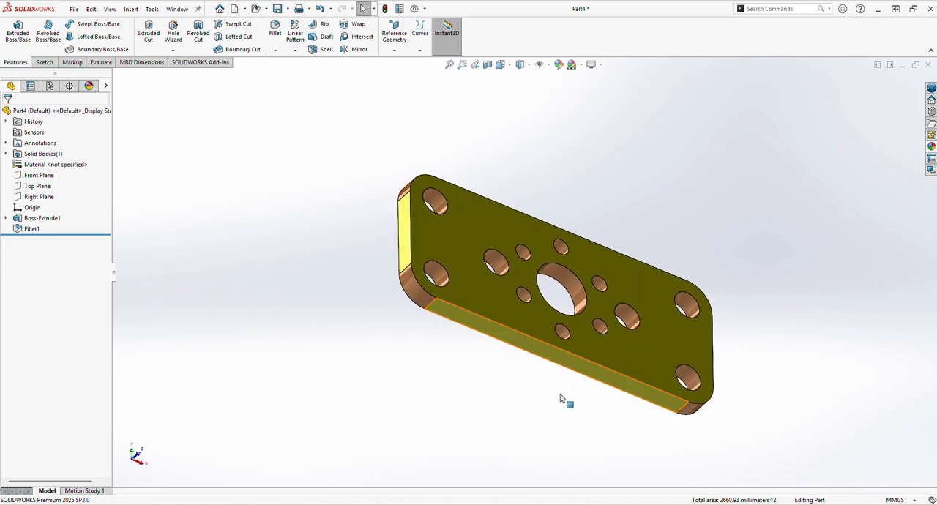